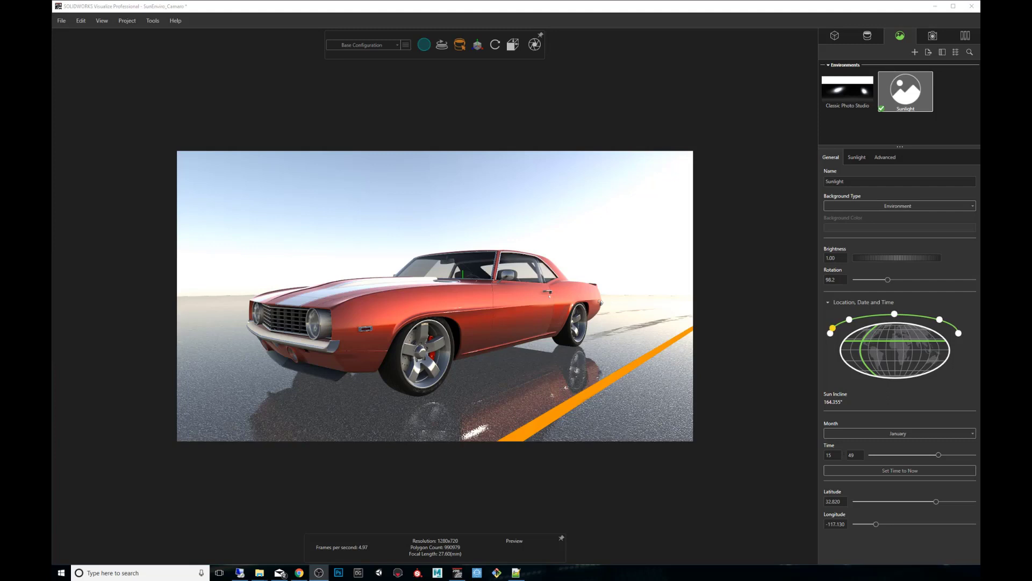
# Check the video output folder and its folder of rendered jpg frames in File Explorer.
pyautogui.moveTo(254, 575)
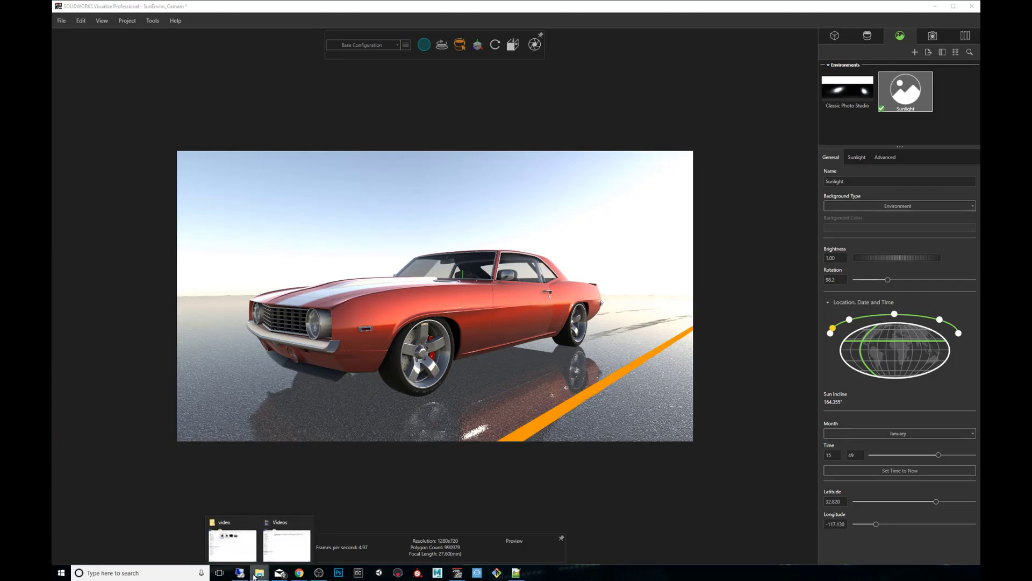
pyautogui.click(301, 543)
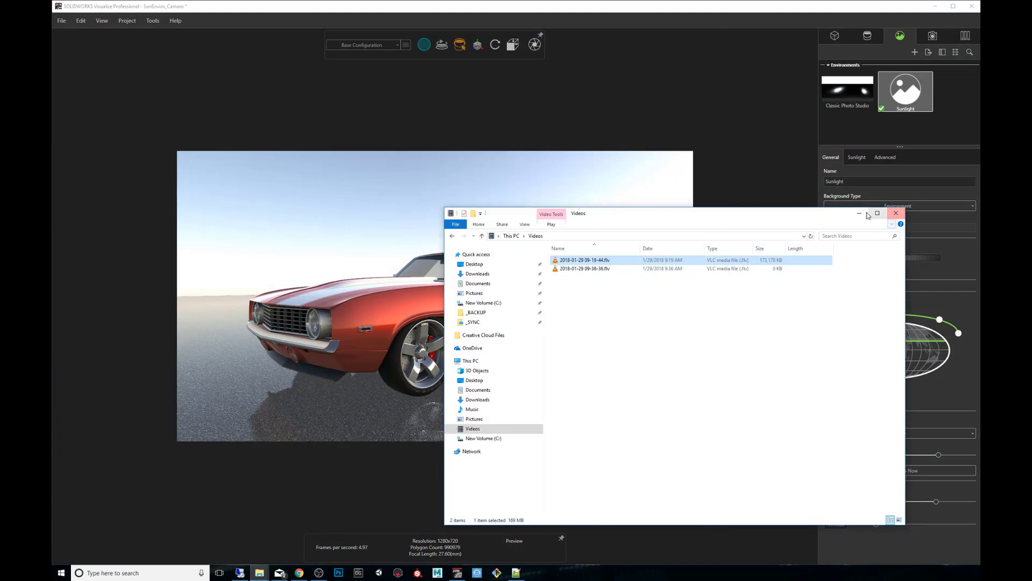
pyautogui.click(896, 213)
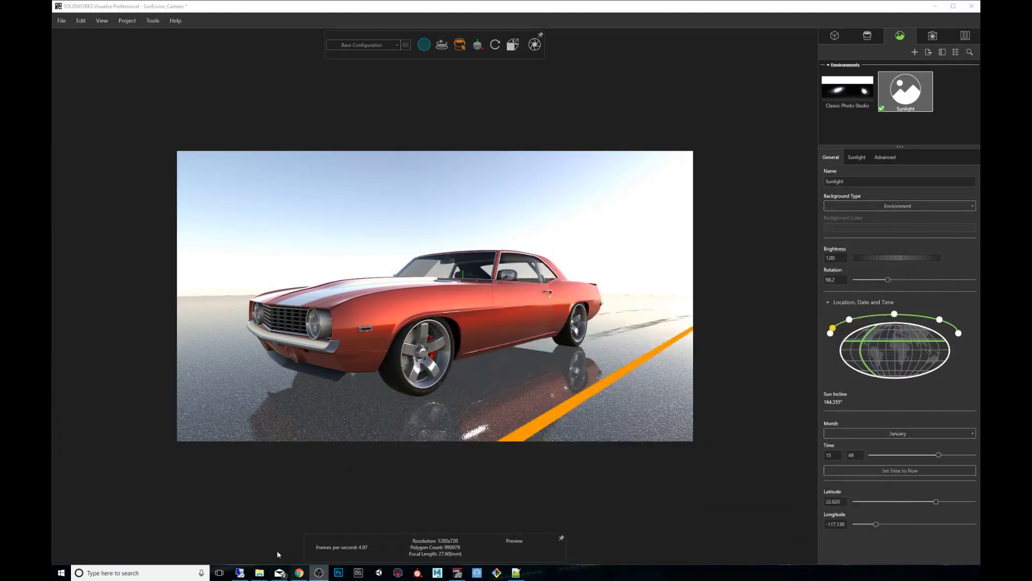
pyautogui.moveTo(263, 574)
pyautogui.click(283, 535)
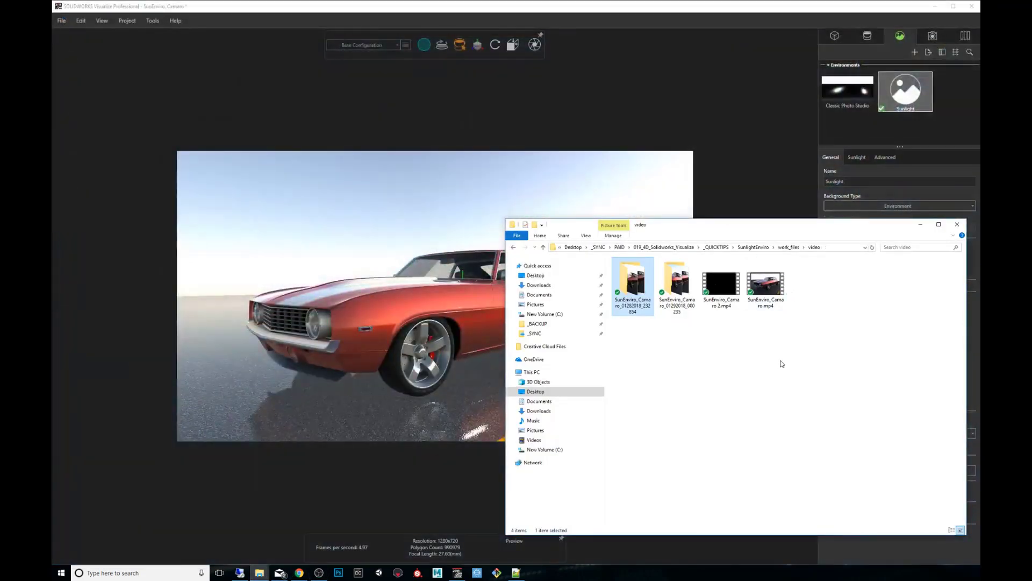
pyautogui.press('Return')
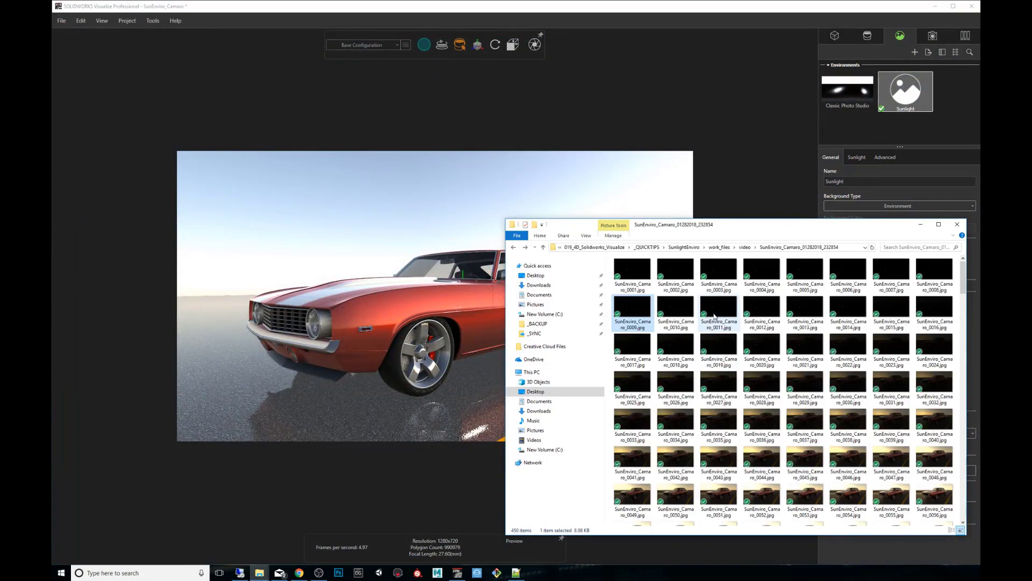
# Go up to SunlightEnviro via the breadcrumb and open work_files > Sun Study.
pyautogui.click(745, 246)
pyautogui.click(763, 248)
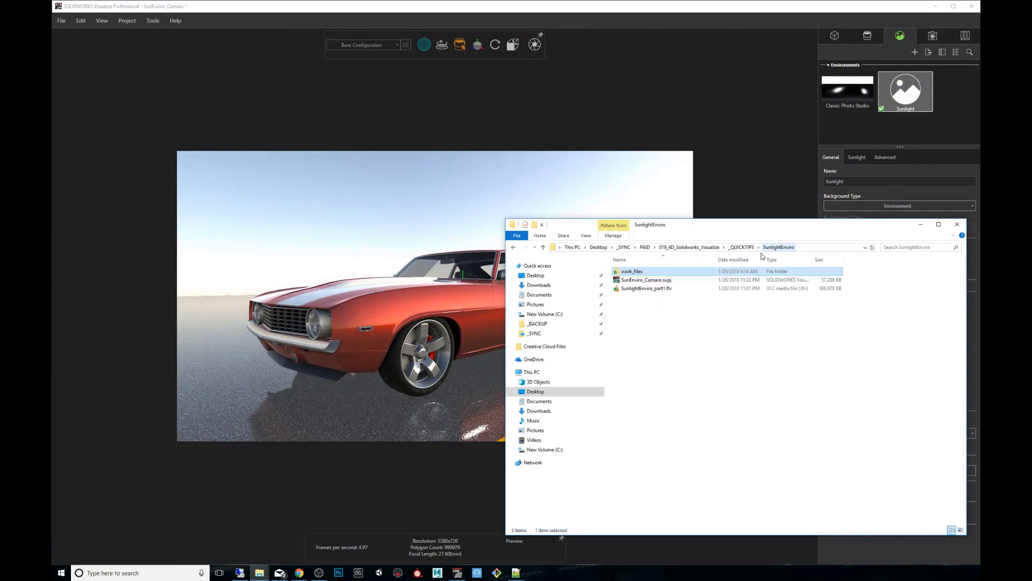
pyautogui.doubleClick(634, 271)
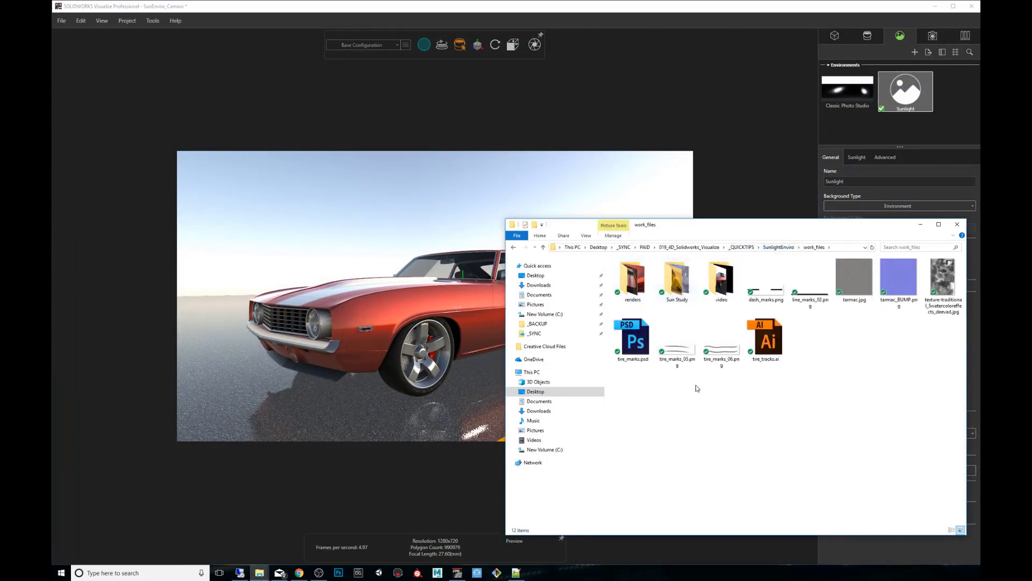
pyautogui.press('Return')
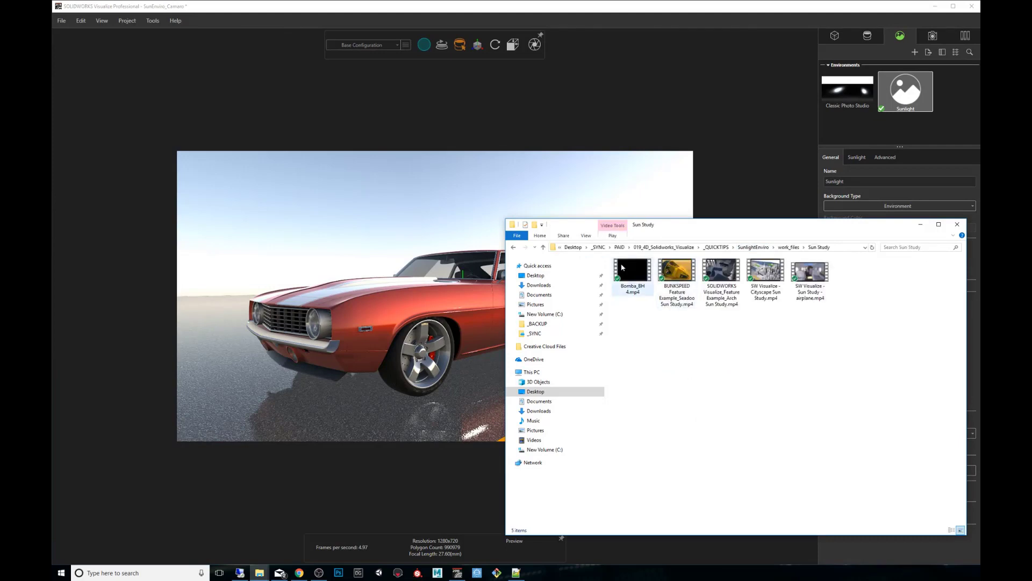
pyautogui.doubleClick(633, 270)
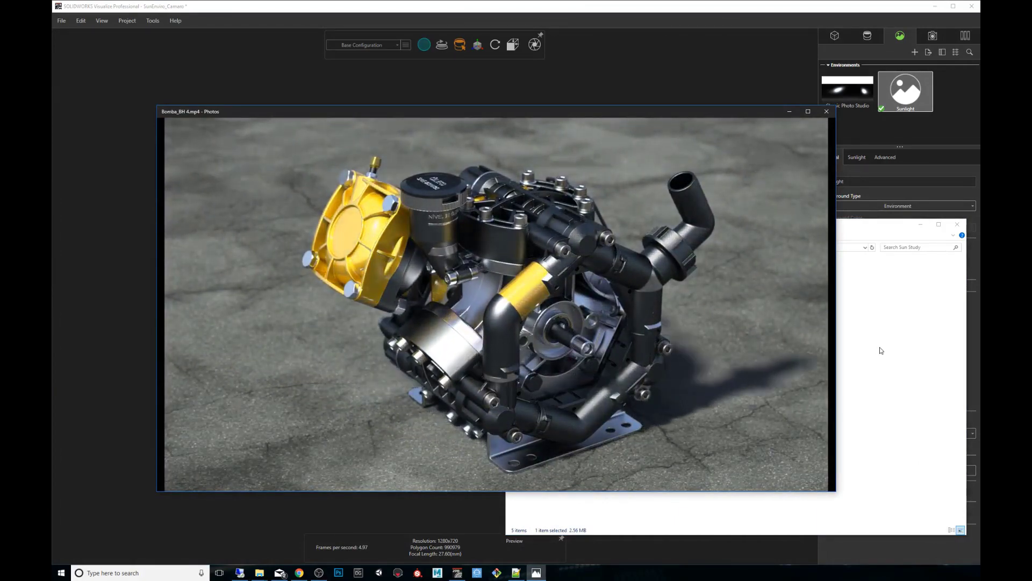
pyautogui.click(827, 111)
pyautogui.doubleClick(686, 270)
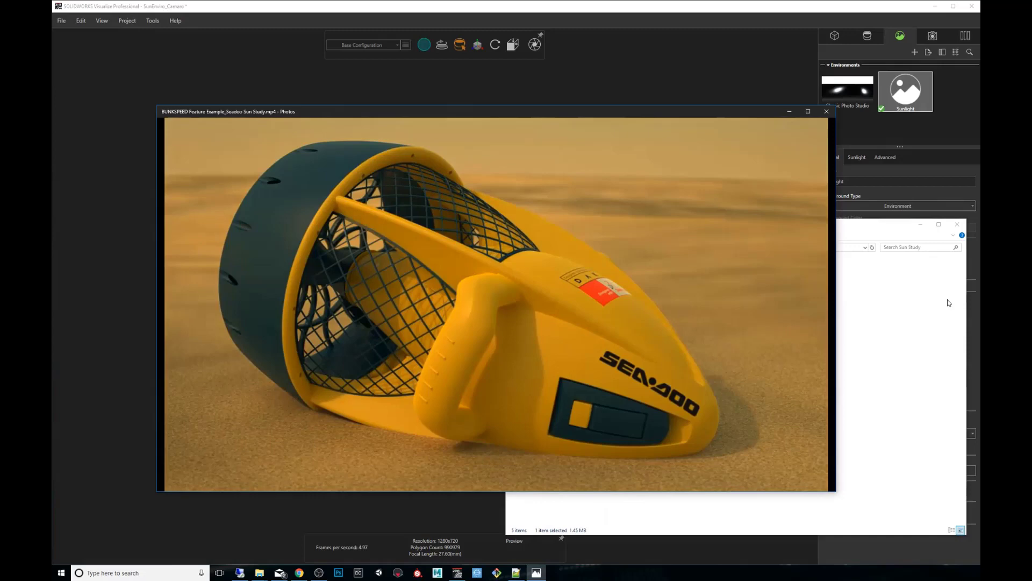
pyautogui.click(826, 113)
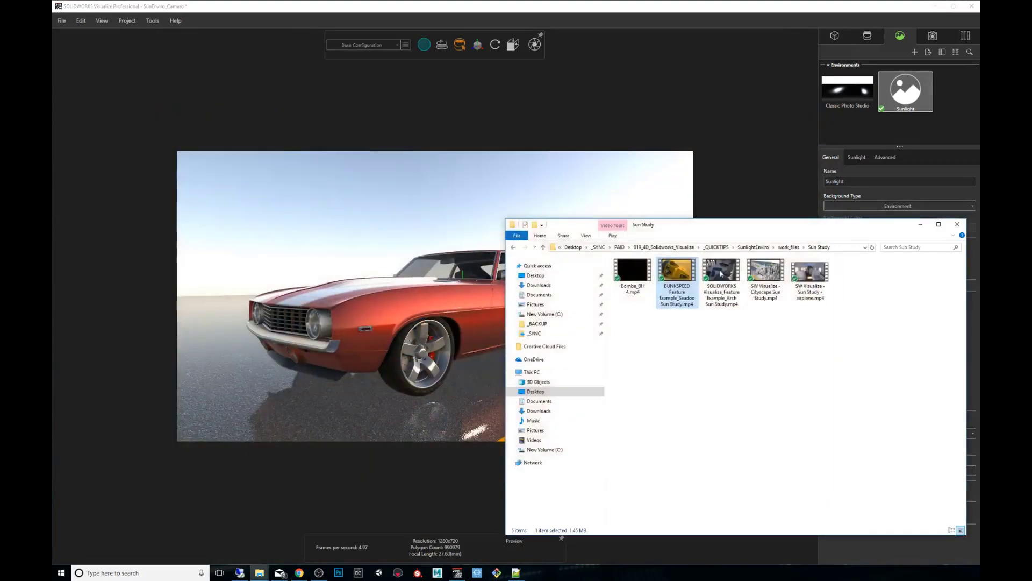
pyautogui.click(719, 304)
pyautogui.doubleClick(719, 305)
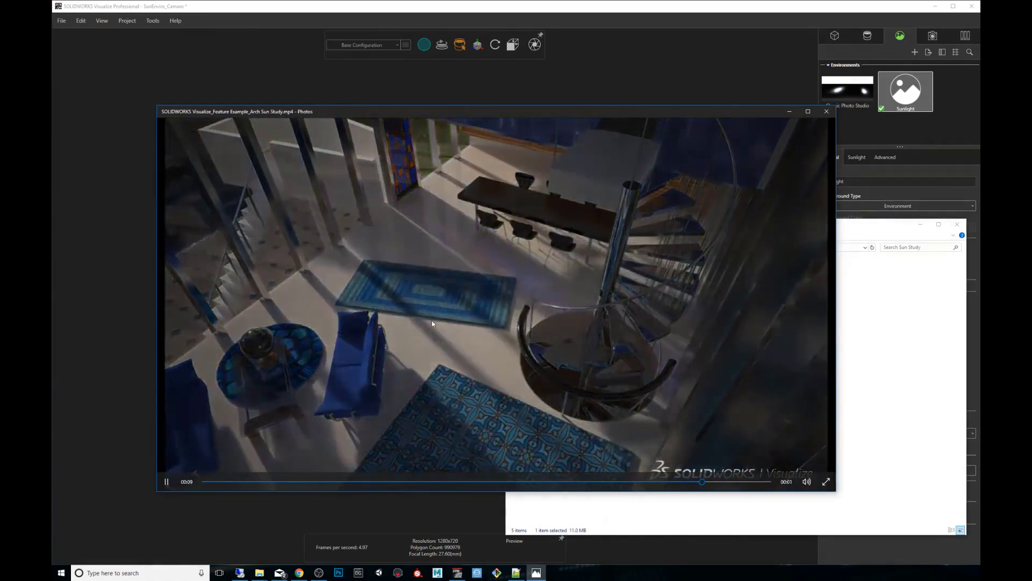
pyautogui.click(826, 112)
pyautogui.doubleClick(767, 280)
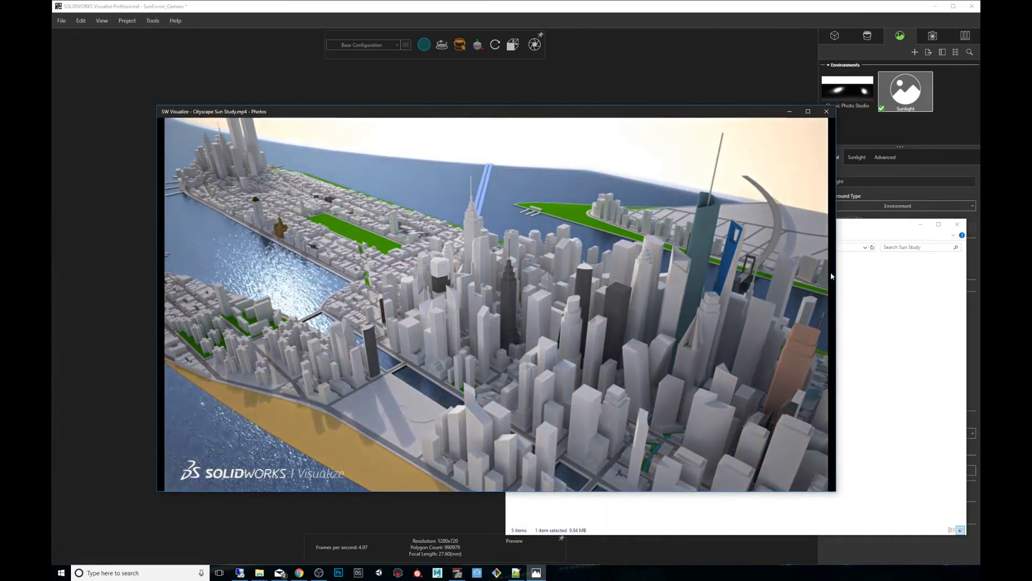
pyautogui.click(827, 112)
pyautogui.click(761, 409)
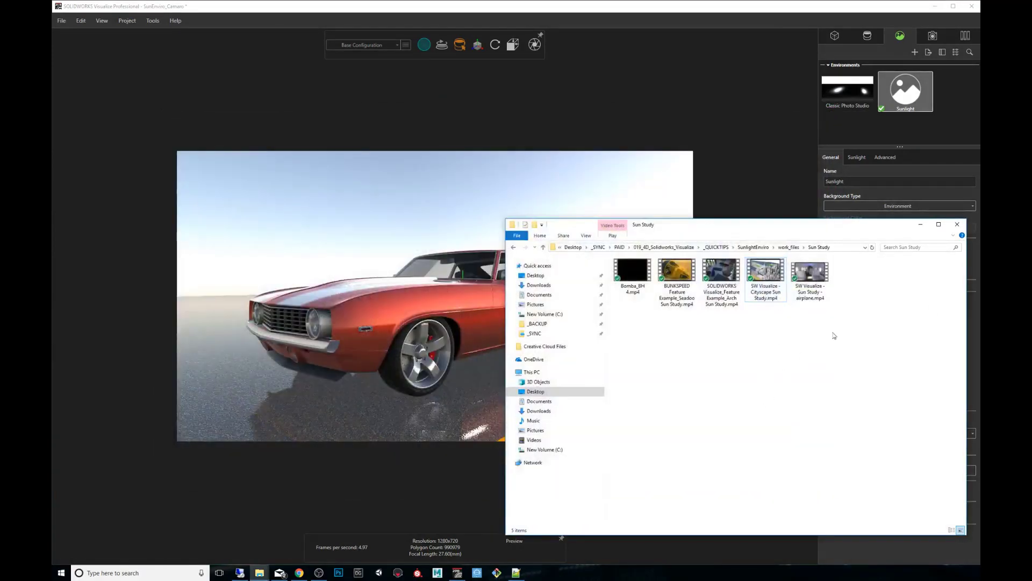
pyautogui.doubleClick(822, 278)
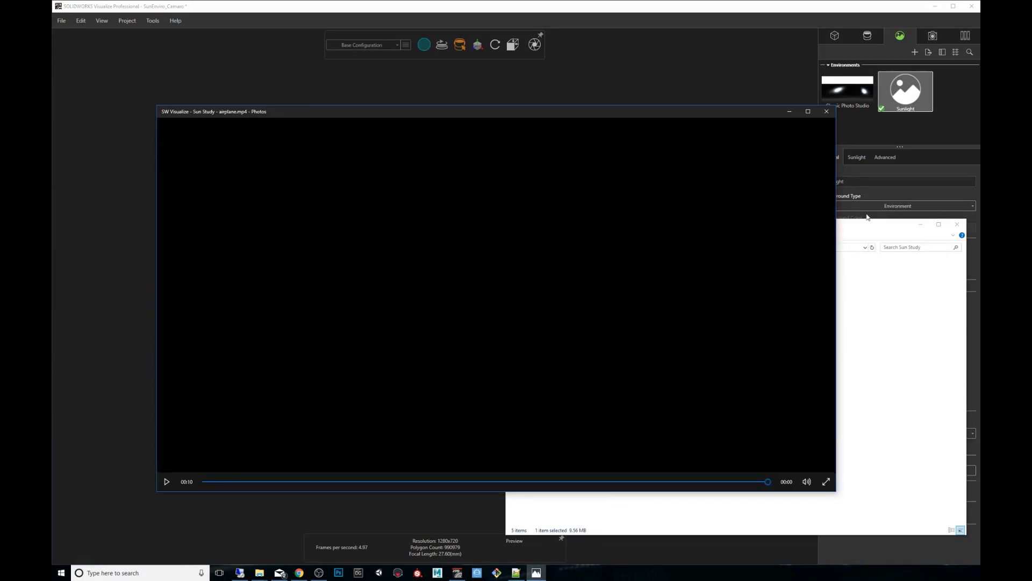
# Close the video player and Explorer window, then orbit to show more of the Camaro's hood.
pyautogui.click(826, 112)
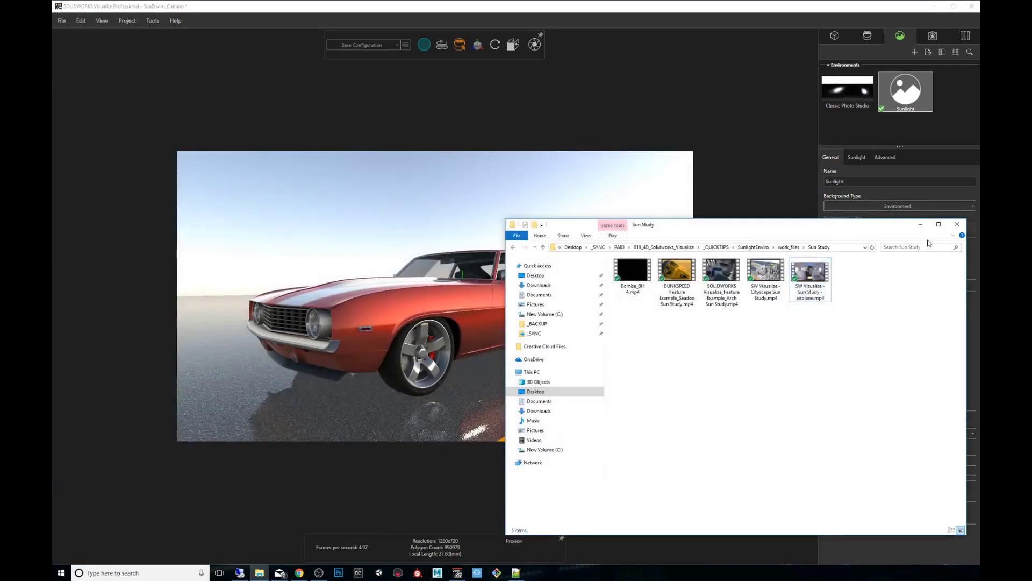
pyautogui.click(920, 224)
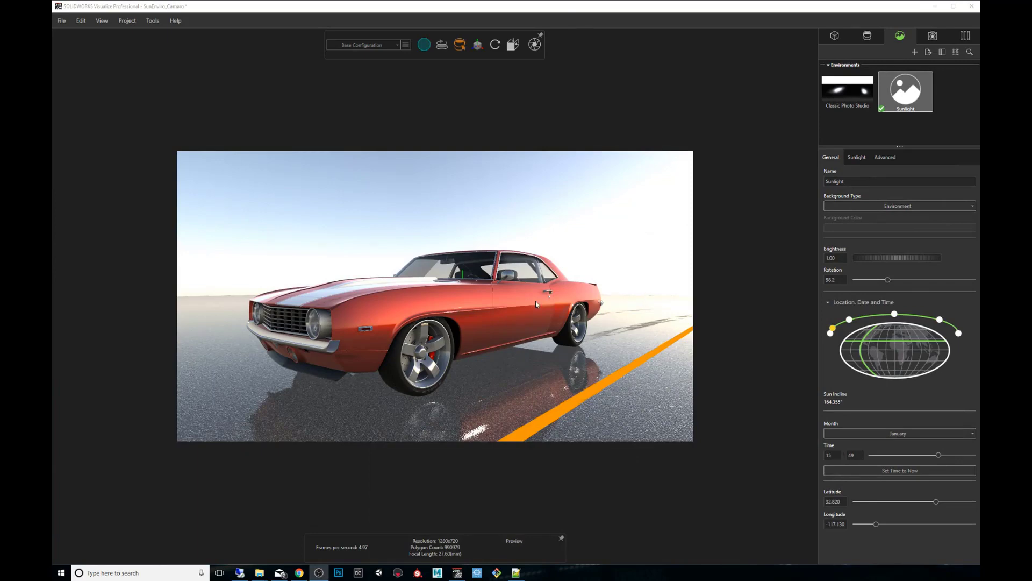
pyautogui.moveTo(535, 303); pyautogui.dragTo(511, 321)
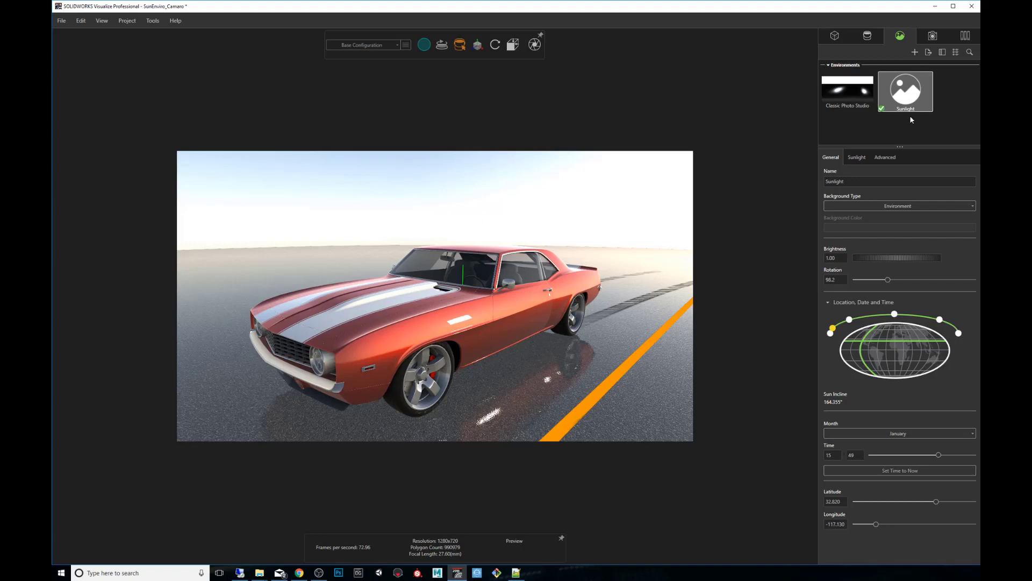
pyautogui.moveTo(663, 278); pyautogui.dragTo(574, 263)
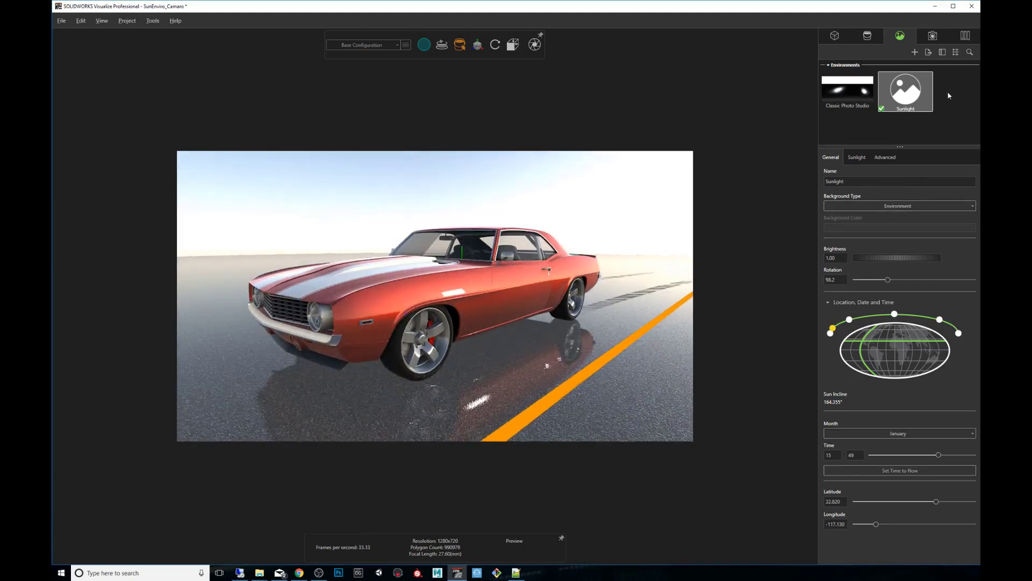
# Reselect the Sunlight environment, switch to Accurate rendering, and orbit to a side view.
pyautogui.click(907, 90)
pyautogui.moveTo(422, 51)
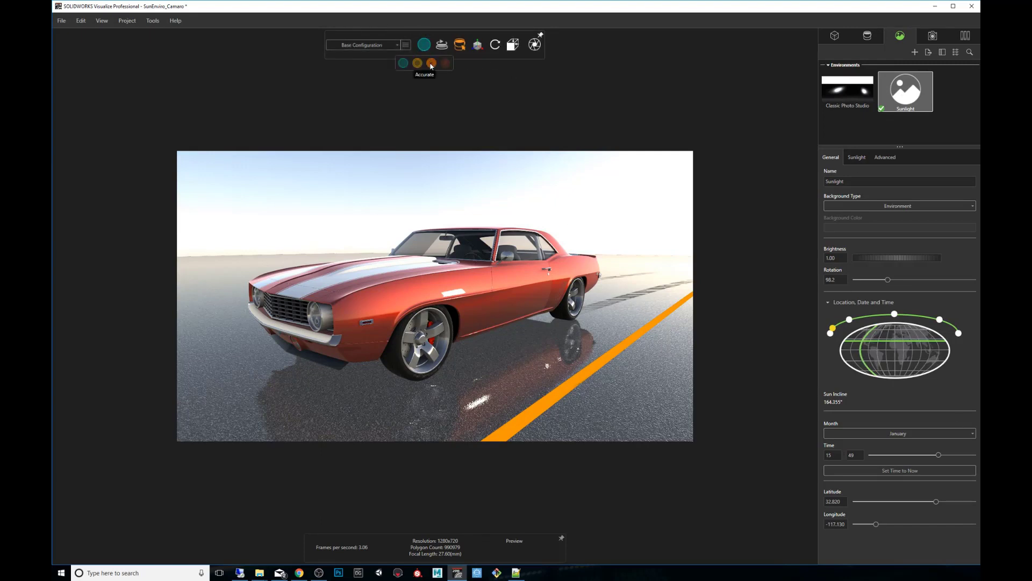
pyautogui.click(431, 64)
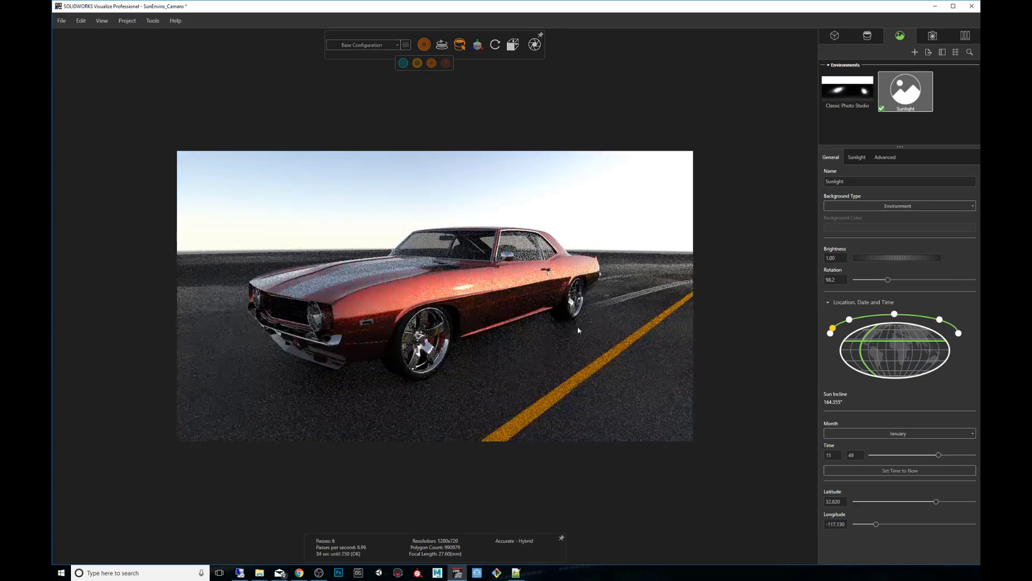
pyautogui.moveTo(587, 294); pyautogui.dragTo(595, 304)
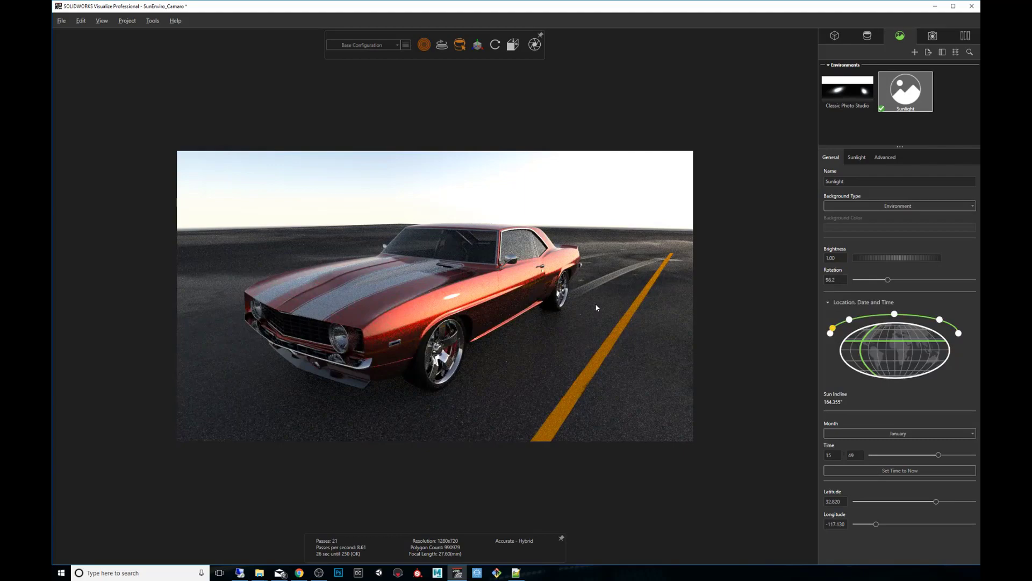
pyautogui.moveTo(581, 245)
pyautogui.mouseDown()
pyautogui.moveTo(480, 242)
pyautogui.moveTo(586, 245)
pyautogui.mouseUp()
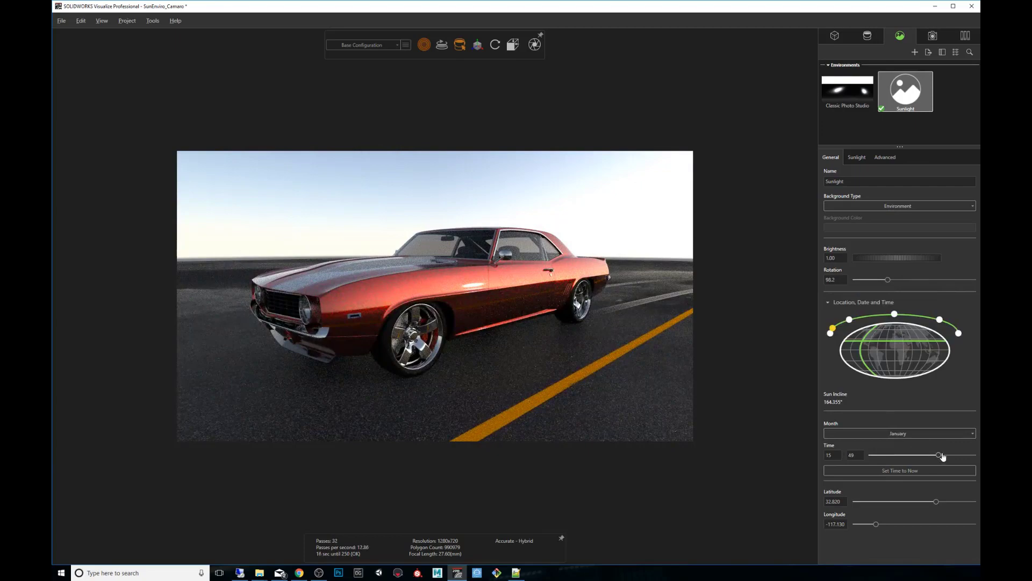
# Scrub the Sunlight time through the day, ending at early morning 06:40.
pyautogui.moveTo(938, 455)
pyautogui.mouseDown()
pyautogui.moveTo(892, 455)
pyautogui.moveTo(951, 453)
pyautogui.moveTo(912, 455)
pyautogui.mouseUp()
pyautogui.moveTo(523, 278); pyautogui.dragTo(585, 288)
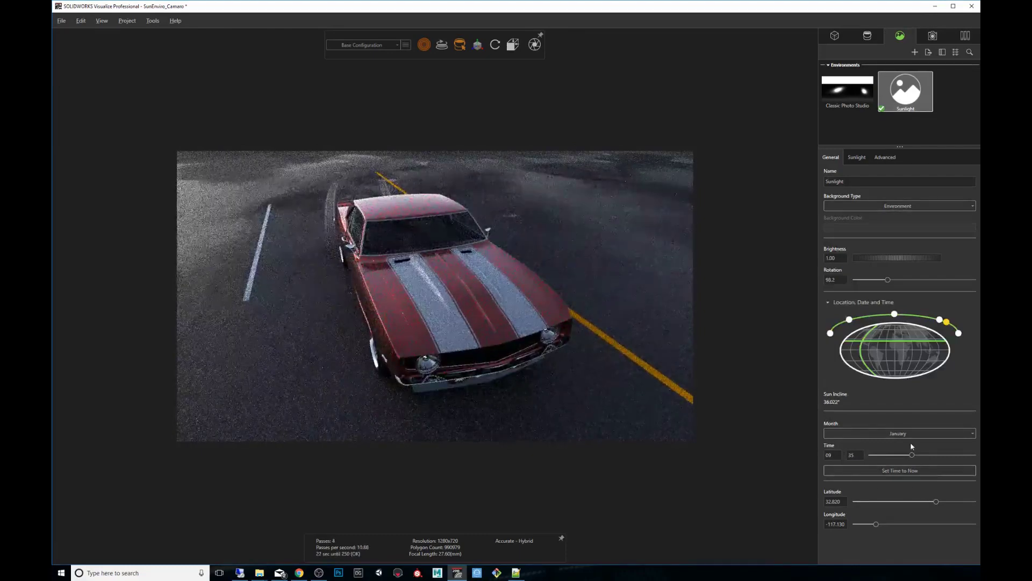
pyautogui.moveTo(912, 456)
pyautogui.mouseDown()
pyautogui.moveTo(886, 456)
pyautogui.moveTo(951, 447)
pyautogui.moveTo(923, 450)
pyautogui.mouseUp()
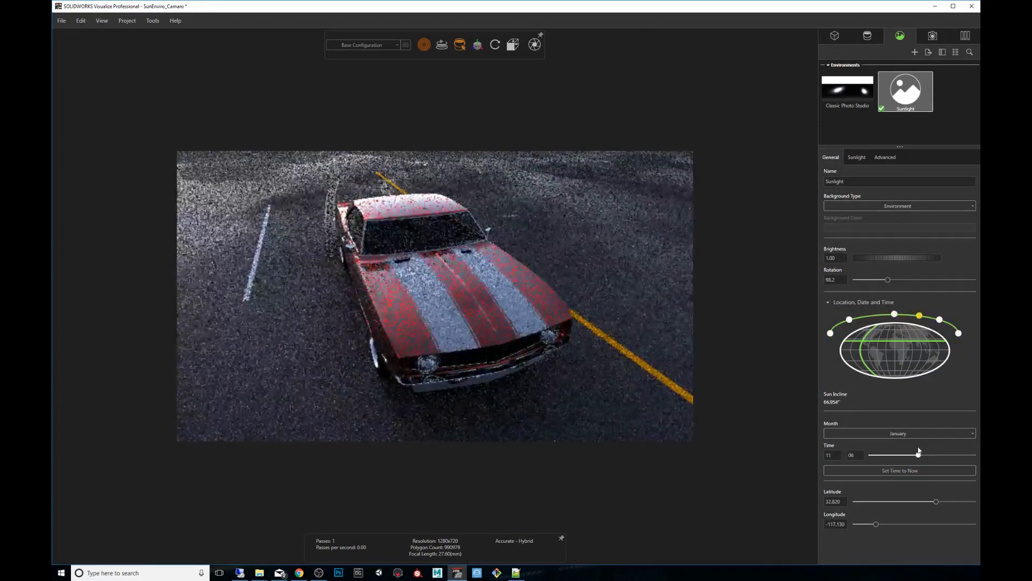
pyautogui.moveTo(919, 451); pyautogui.dragTo(917, 454)
pyautogui.moveTo(484, 242); pyautogui.dragTo(411, 231)
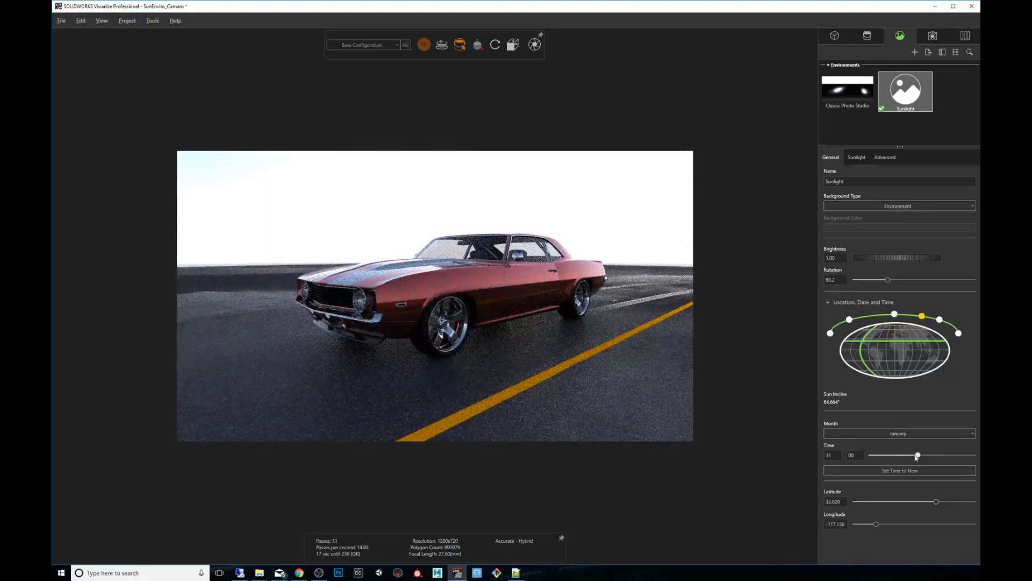
pyautogui.moveTo(917, 455)
pyautogui.mouseDown()
pyautogui.moveTo(888, 455)
pyautogui.moveTo(899, 455)
pyautogui.mouseUp()
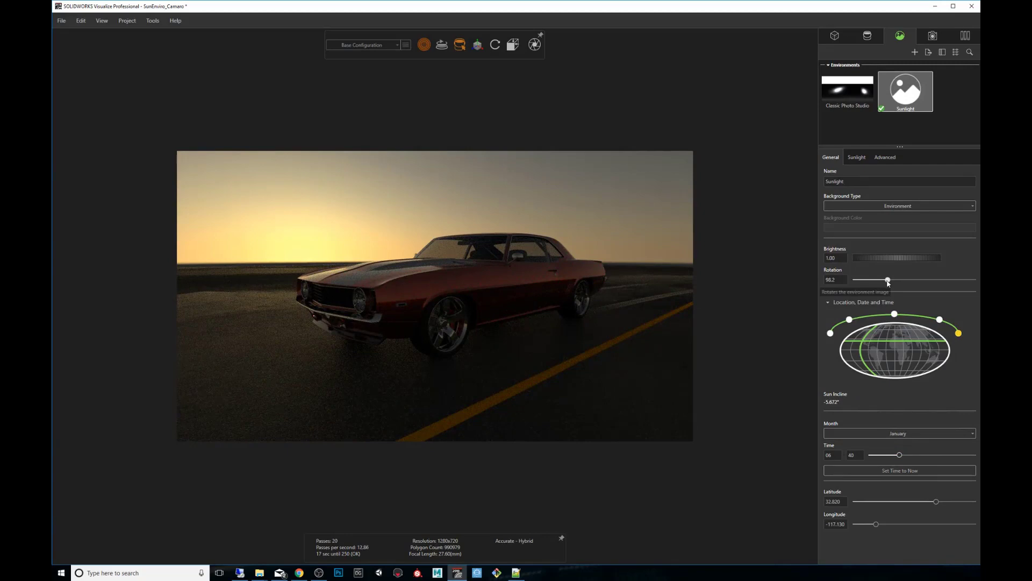
# Set environment rotation 67.4 and time 07:59, then switch back to Preview rendering.
pyautogui.moveTo(888, 280)
pyautogui.mouseDown()
pyautogui.moveTo(897, 280)
pyautogui.moveTo(877, 280)
pyautogui.mouseUp()
pyautogui.moveTo(900, 455)
pyautogui.mouseDown()
pyautogui.moveTo(951, 455)
pyautogui.moveTo(905, 455)
pyautogui.mouseUp()
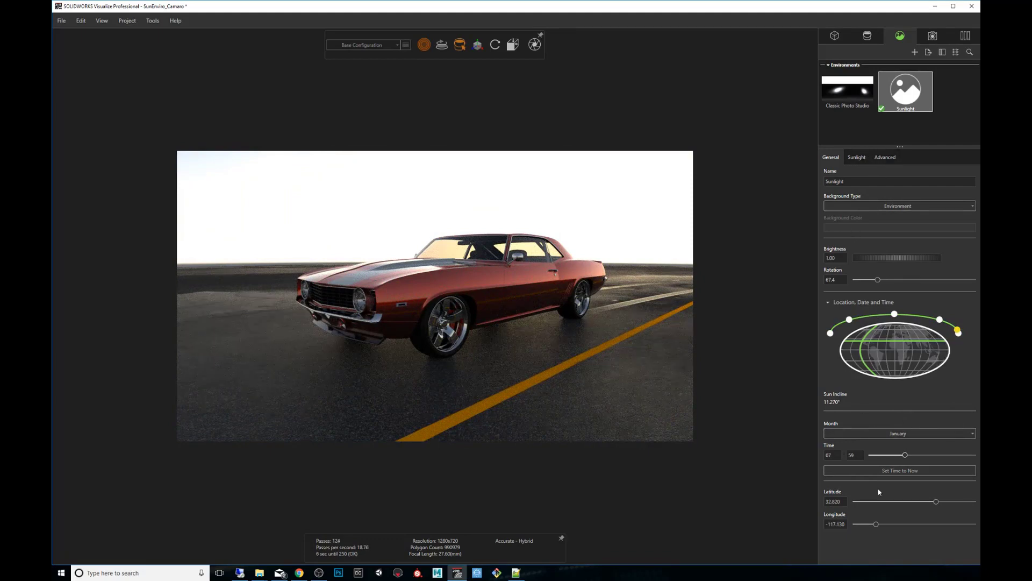
pyautogui.click(936, 500)
pyautogui.moveTo(424, 44)
pyautogui.click(403, 63)
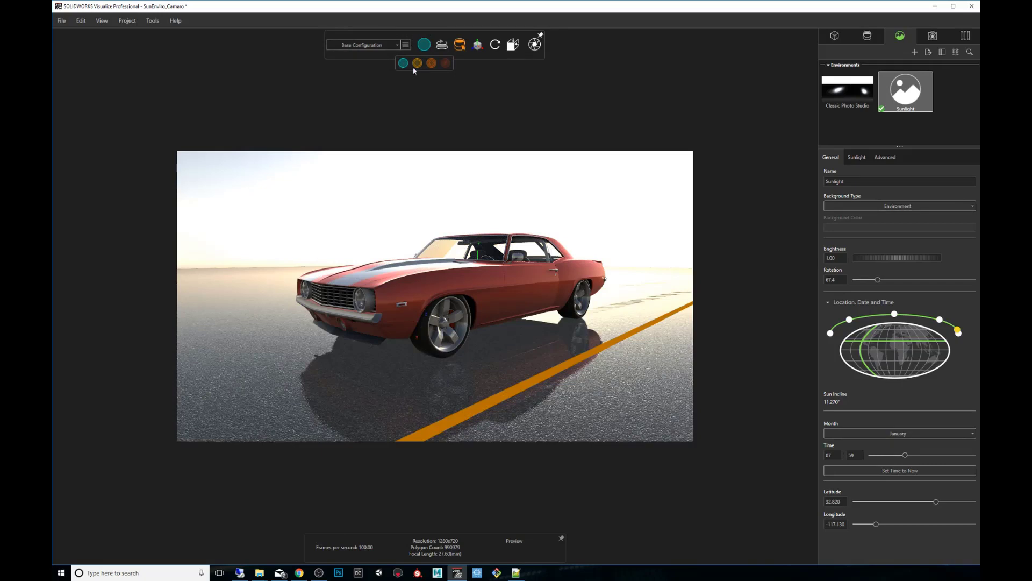
# In Output Tools Render settings, set the height to 1080 for a 1920 x 1080 result.
pyautogui.click(535, 45)
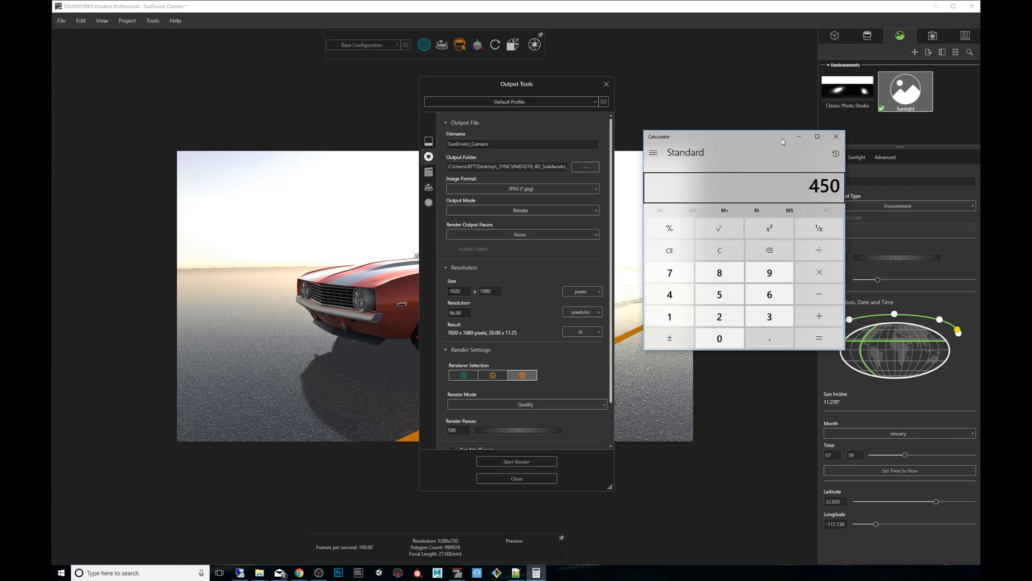
pyautogui.click(833, 138)
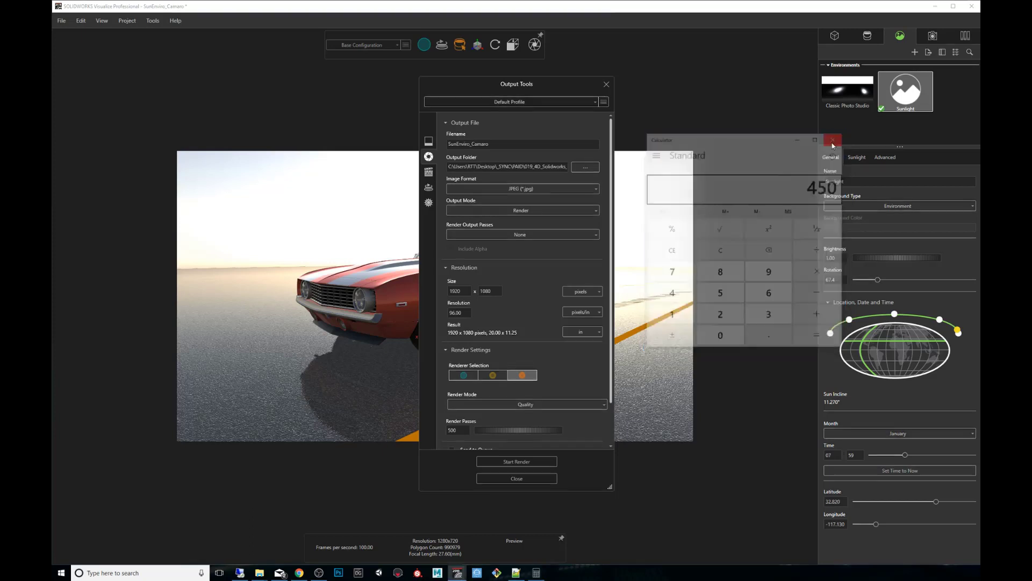
pyautogui.moveTo(566, 90); pyautogui.dragTo(698, 99)
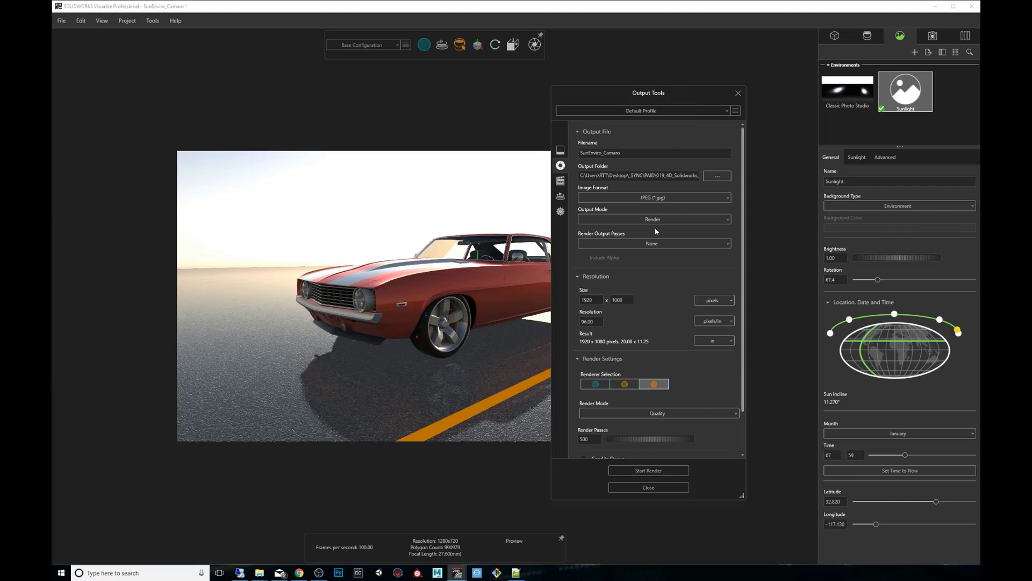
pyautogui.click(619, 300)
pyautogui.write('300')
pyautogui.click(624, 300)
pyautogui.write('1080')
# Show the SunEnviro_Camaro MPEG-4 Sun Study settings, checking the Render Options and Sun Study Options tabs.
pyautogui.click(561, 213)
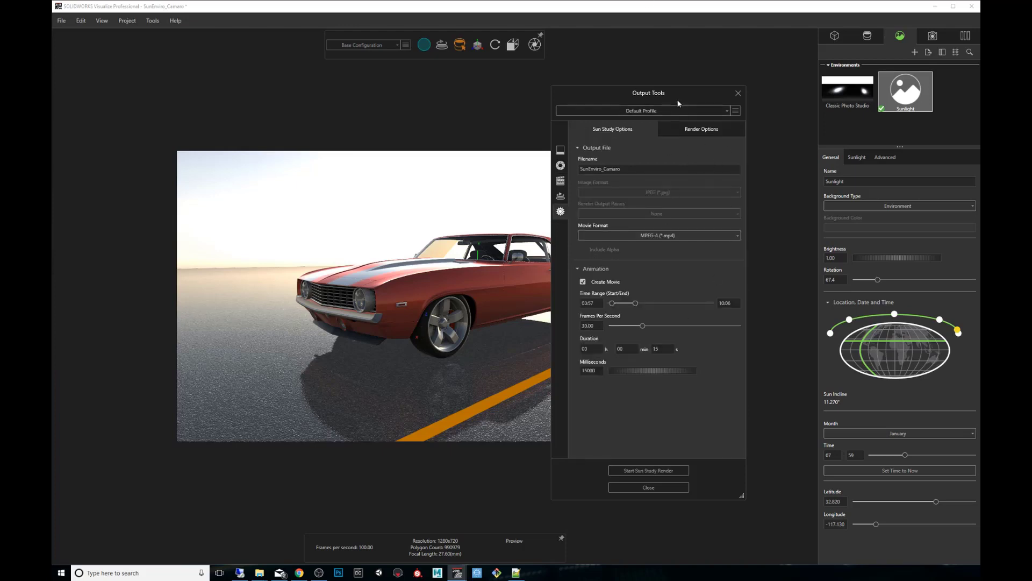
pyautogui.moveTo(678, 103); pyautogui.dragTo(736, 112)
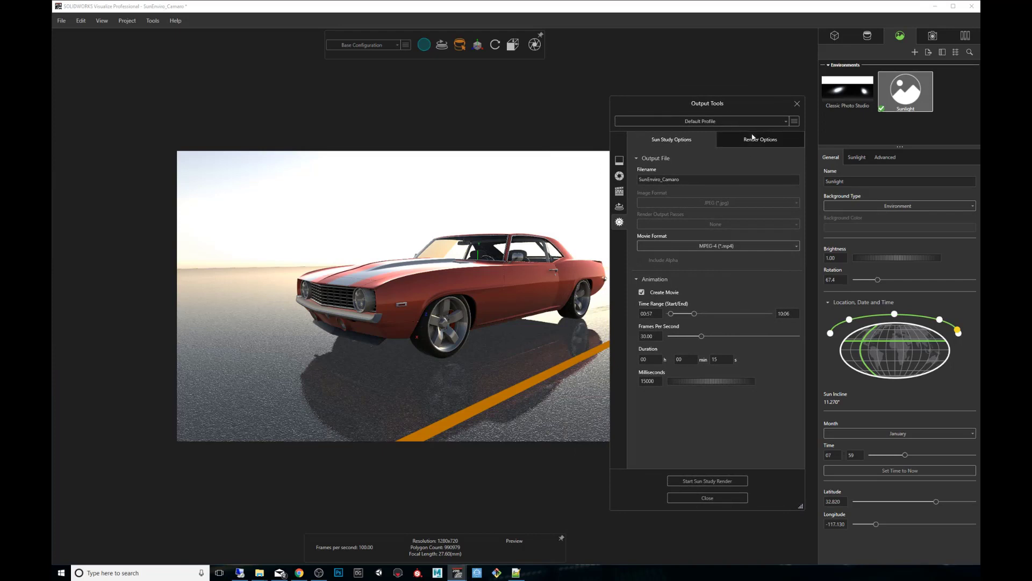
pyautogui.click(723, 141)
pyautogui.click(682, 140)
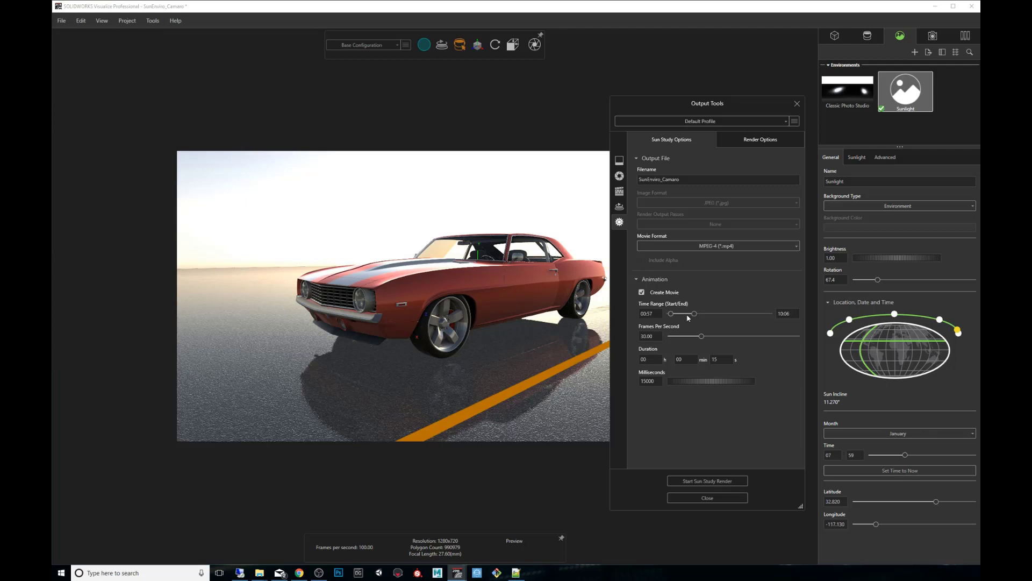
pyautogui.moveTo(728, 109); pyautogui.dragTo(735, 94)
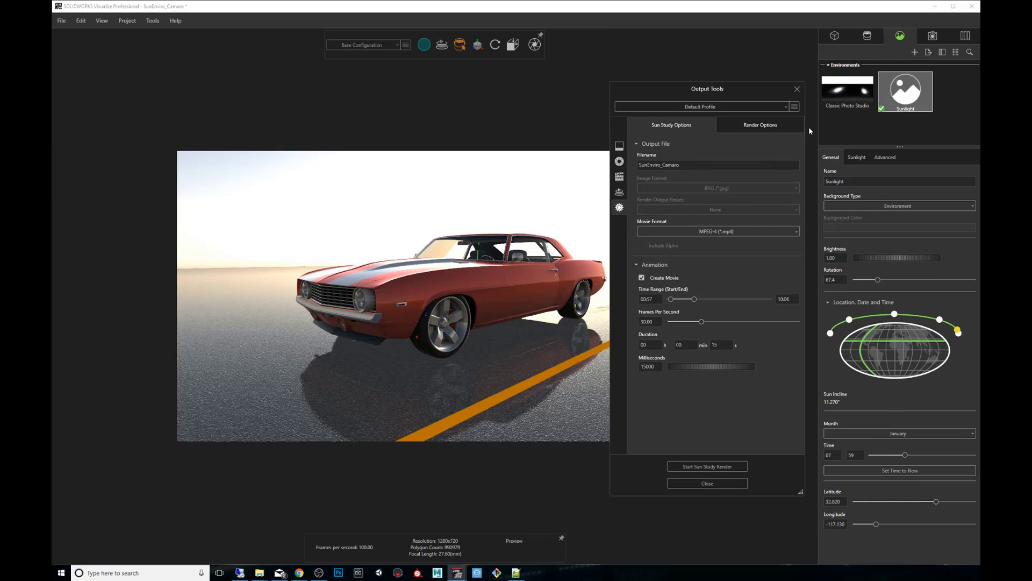
# Close Output Tools, move the sun earlier, and switch to the Accurate renderer.
pyautogui.click(797, 90)
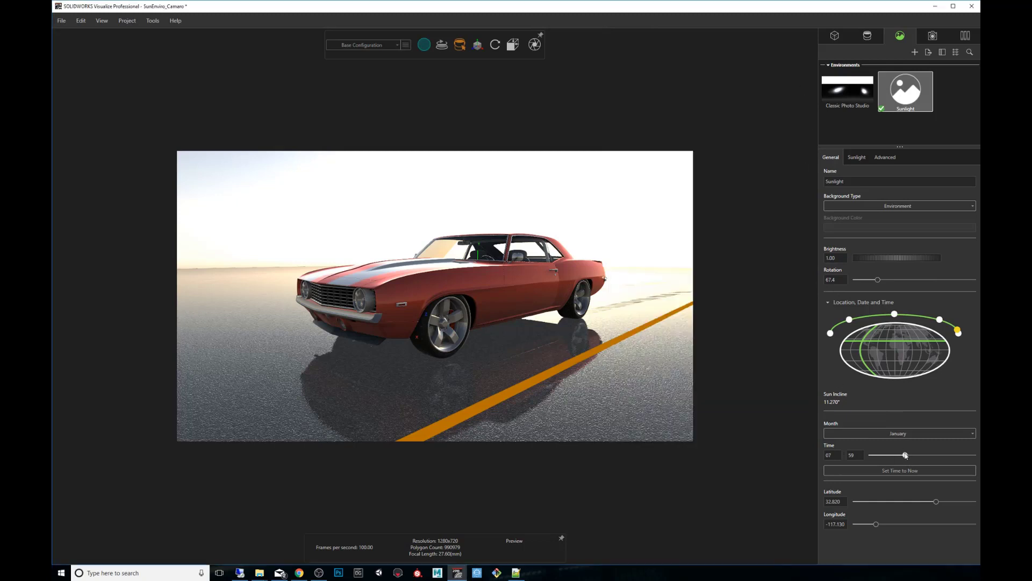
pyautogui.moveTo(906, 456); pyautogui.dragTo(907, 455)
pyautogui.moveTo(424, 45)
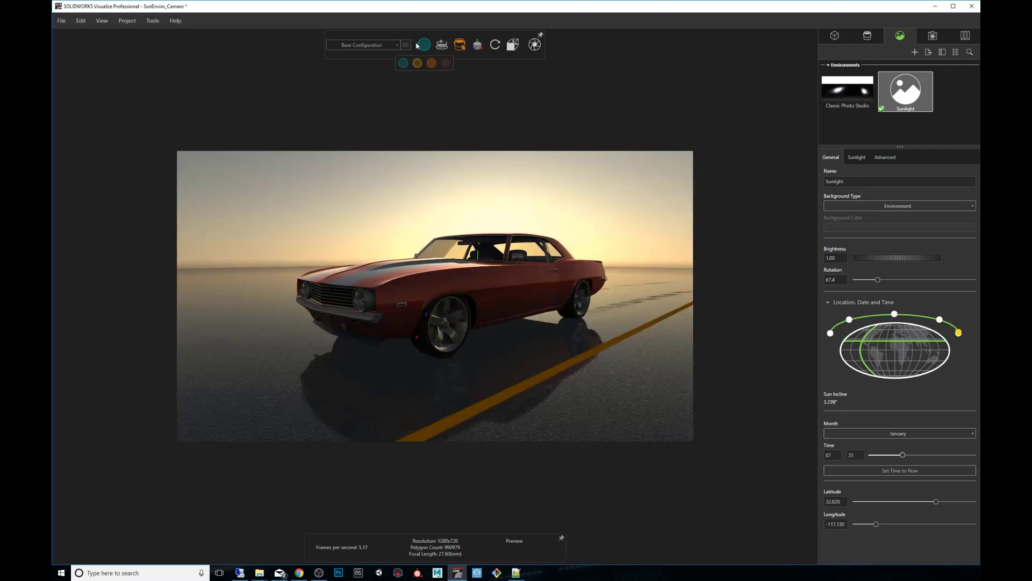
pyautogui.click(432, 62)
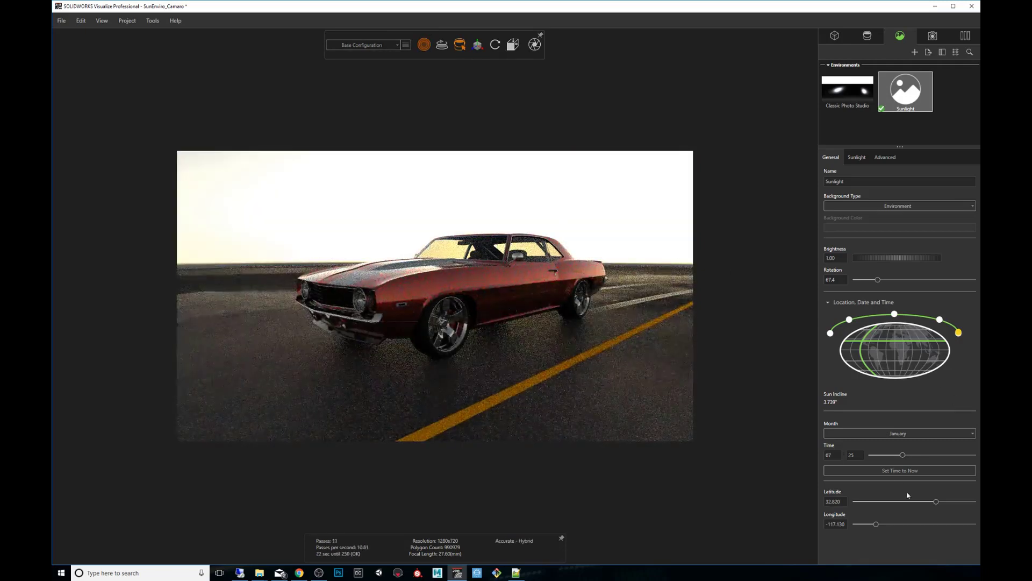
# Settle the Sunlight time at 07:02, return to Preview, and reopen the Sun Study options.
pyautogui.moveTo(902, 455); pyautogui.dragTo(895, 458)
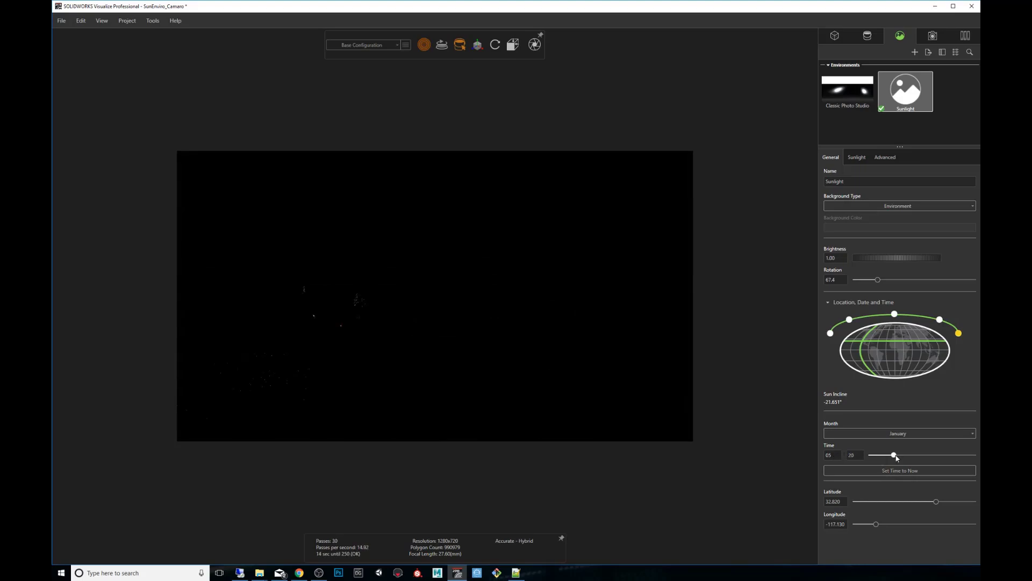
pyautogui.moveTo(894, 458); pyautogui.dragTo(953, 453)
pyautogui.moveTo(950, 454); pyautogui.dragTo(901, 454)
pyautogui.moveTo(424, 45)
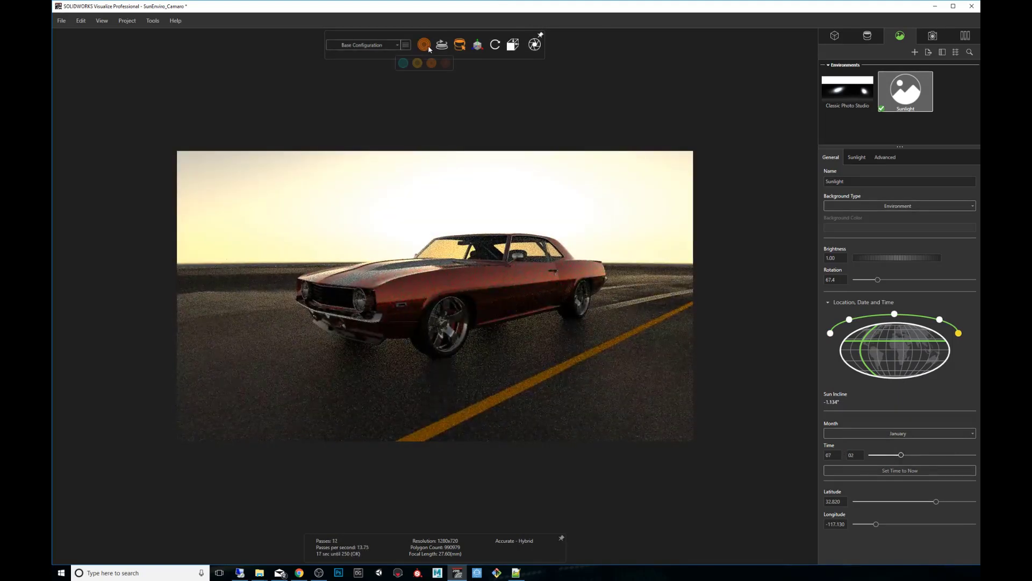
pyautogui.click(402, 62)
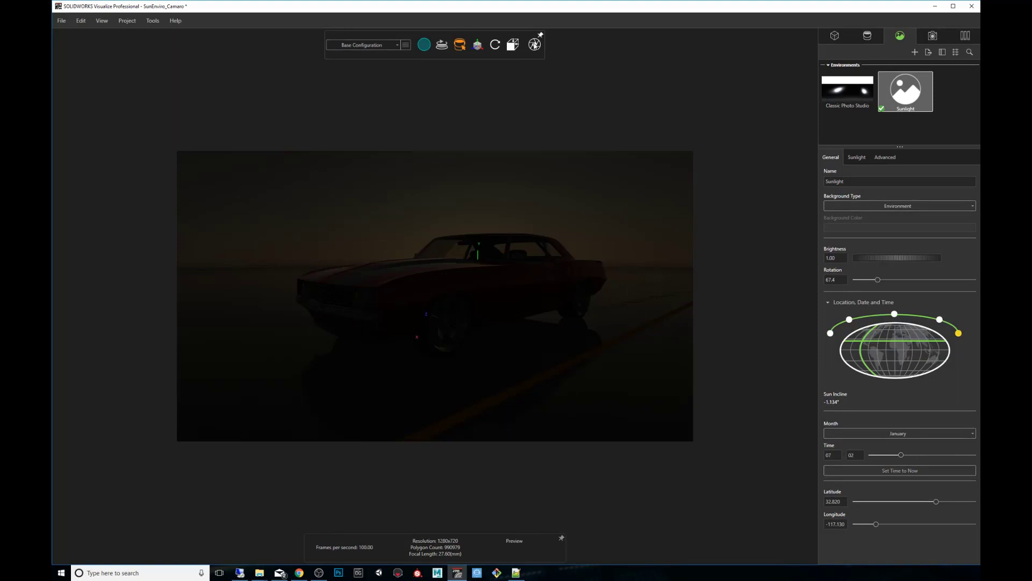
pyautogui.click(513, 45)
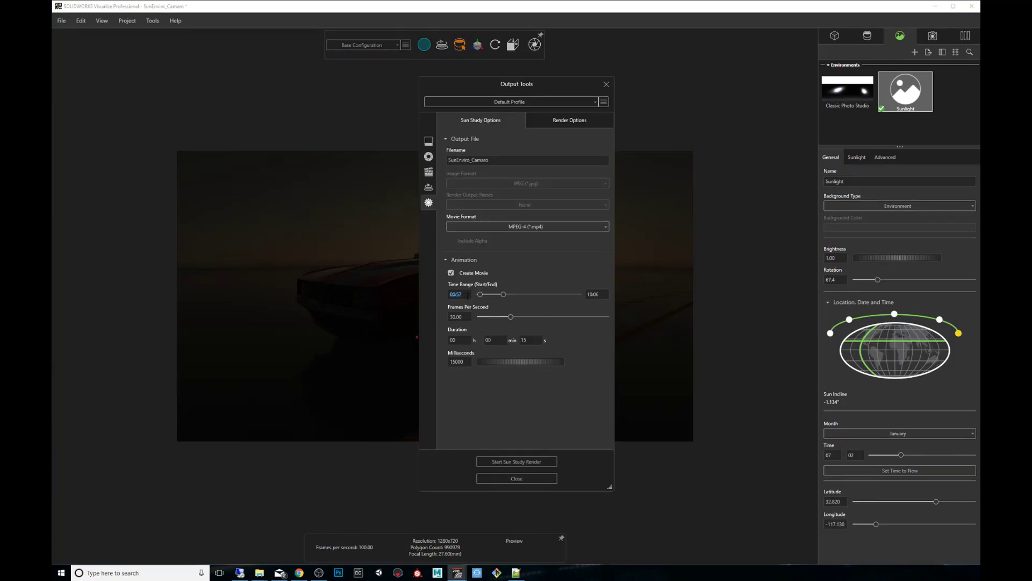
# Set the sun study time range from 05:15 to 18:46 at 10 frames per second.
pyautogui.write('05:15')
pyautogui.moveTo(504, 294); pyautogui.dragTo(524, 292)
pyautogui.click(468, 317)
pyautogui.write('10')
pyautogui.press('Return')
# Set the Render Options height to 300 for a 533 x 300 test render.
pyautogui.click(562, 123)
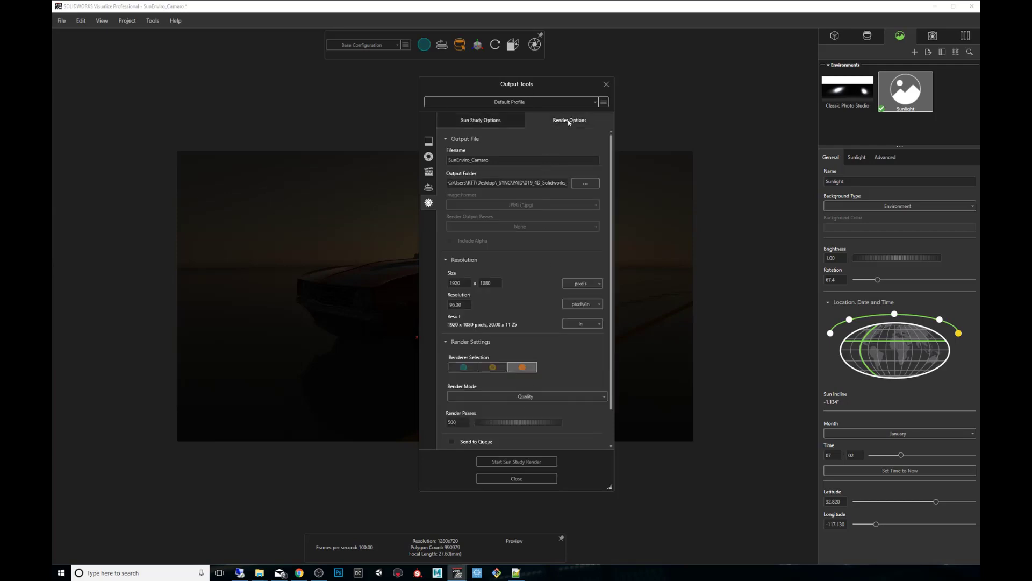
pyautogui.doubleClick(487, 284)
pyautogui.write('300')
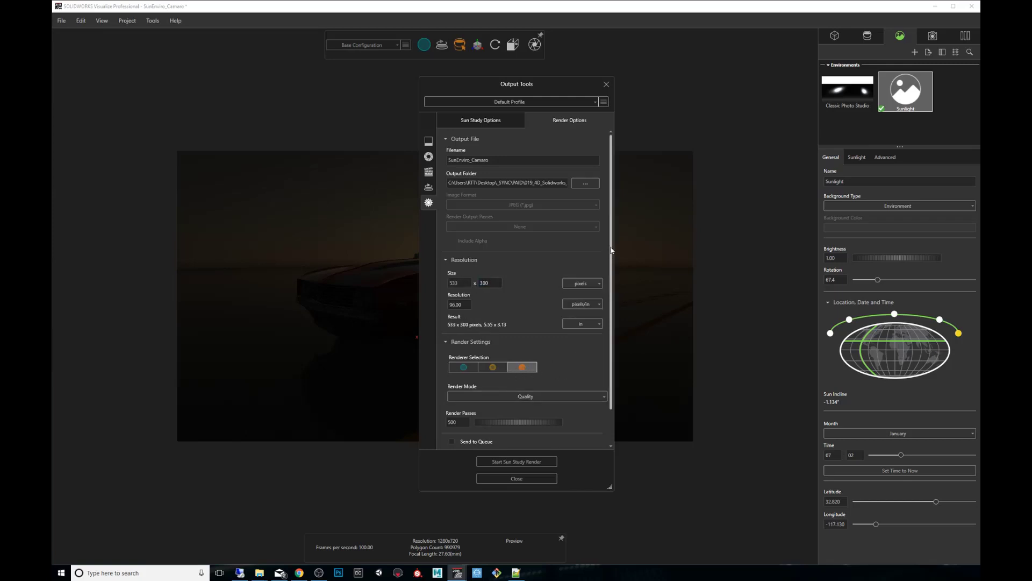
pyautogui.scroll(-2, 537, 355)
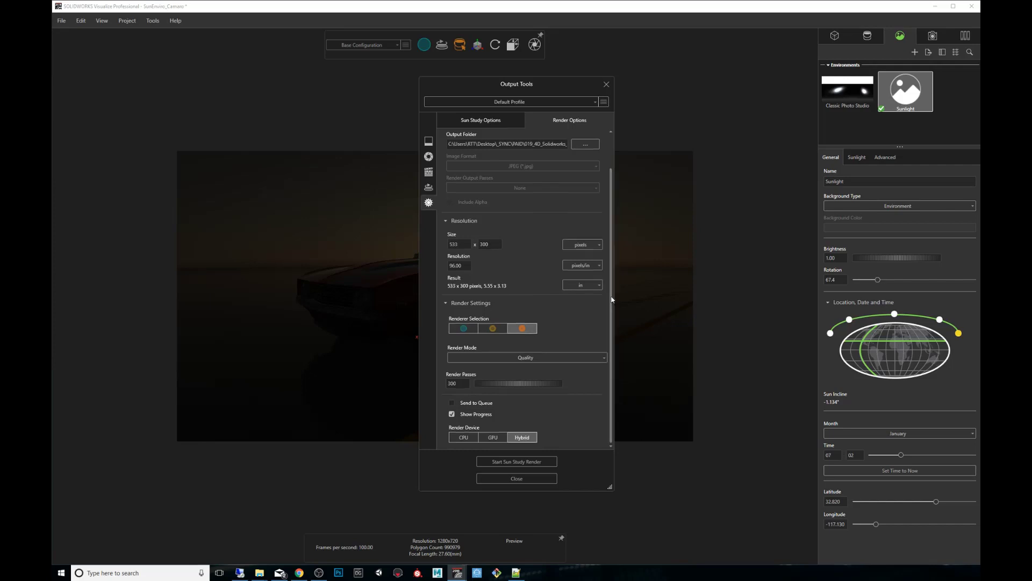
pyautogui.scroll(2, 610, 194)
pyautogui.scroll(-2, 609, 193)
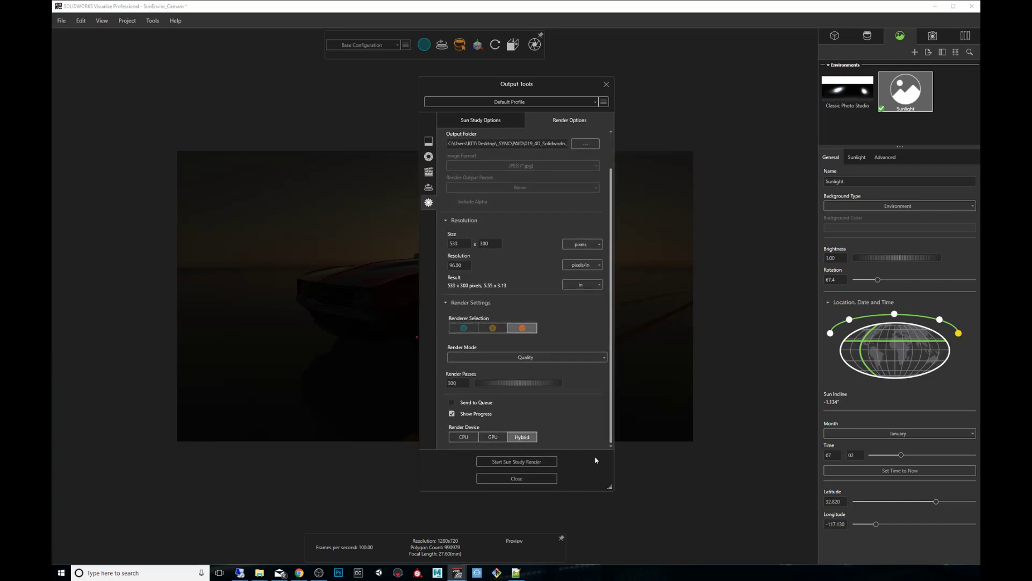
# Open SunEnviro_Camaro.mp4 from the work_files > video folder.
pyautogui.moveTo(259, 571)
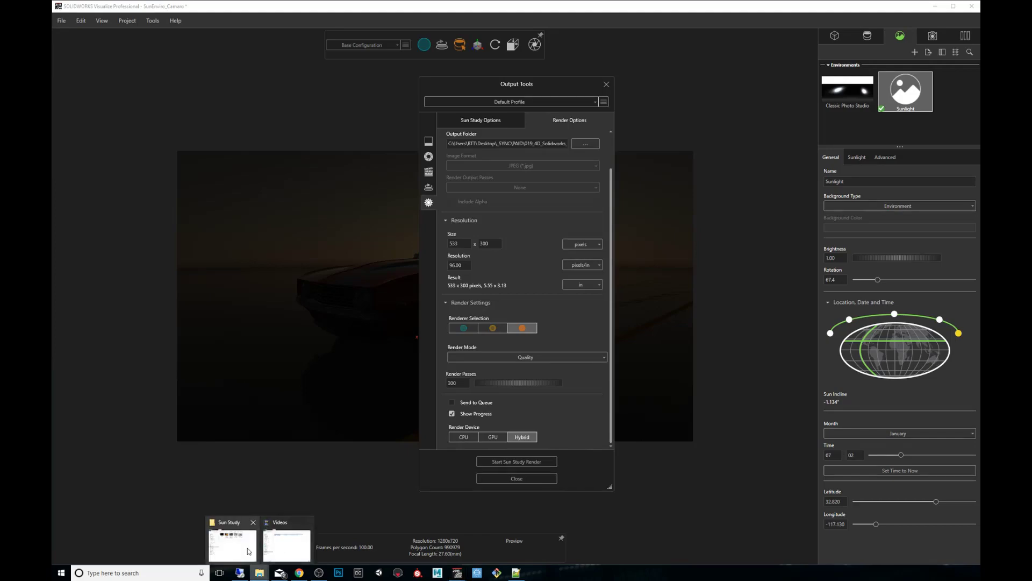
pyautogui.click(302, 554)
pyautogui.click(789, 246)
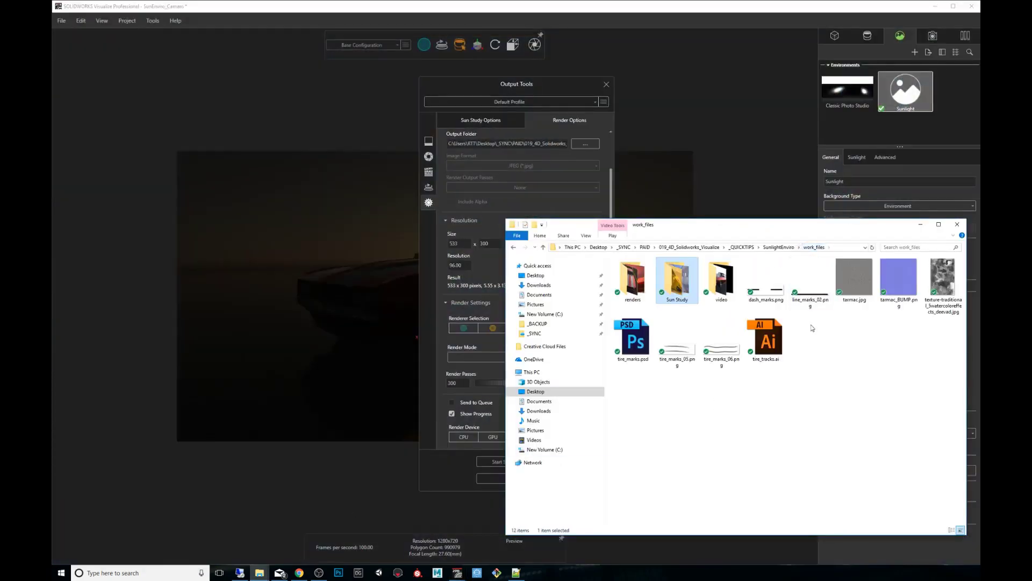
pyautogui.doubleClick(721, 279)
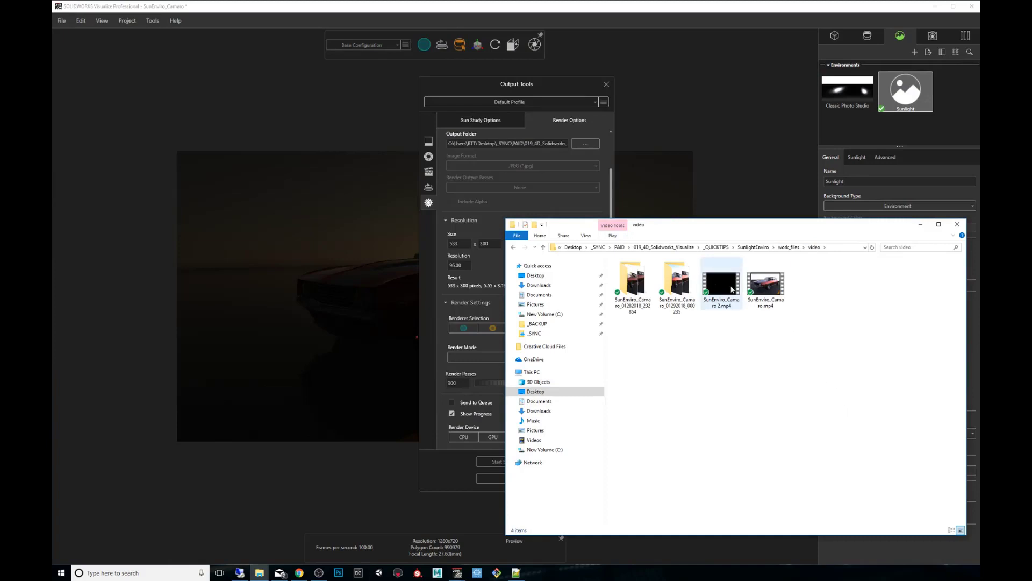
pyautogui.click(774, 285)
pyautogui.doubleClick(765, 282)
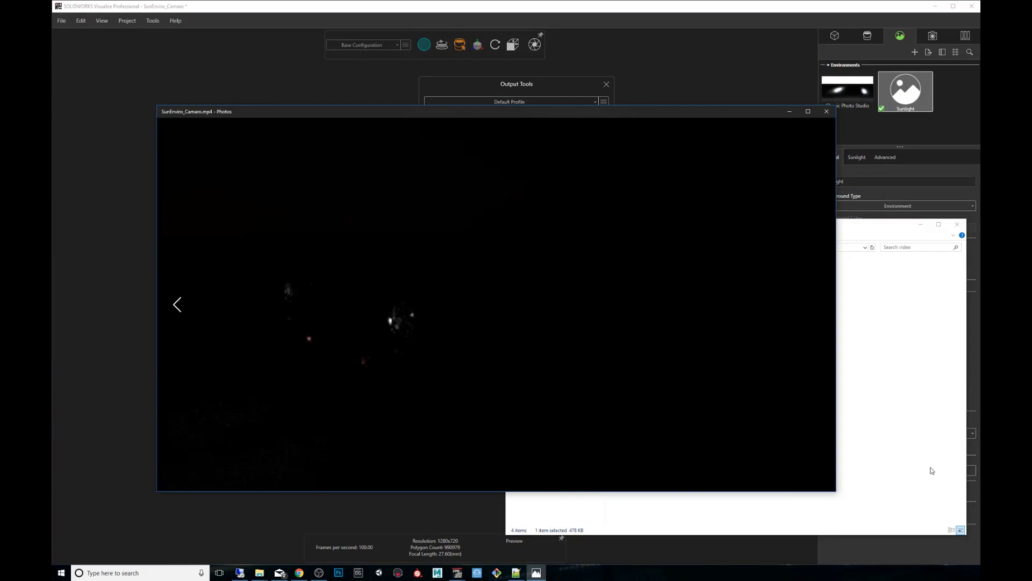
# Watch the SunEnviro_Camaro.mp4 sun study play from sunrise to nightfall, then close Photos.
pyautogui.moveTo(581, 225)
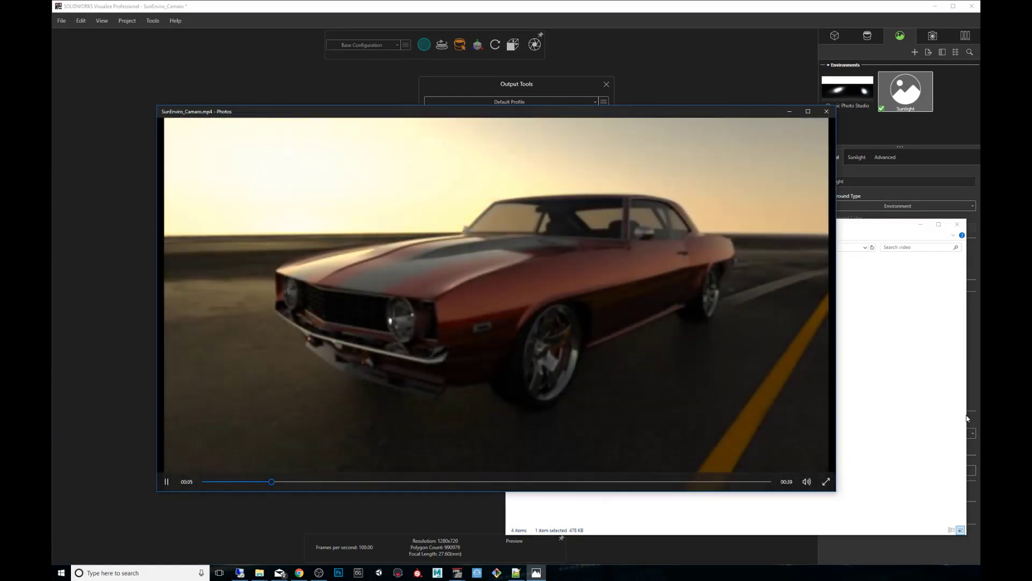
pyautogui.moveTo(396, 175)
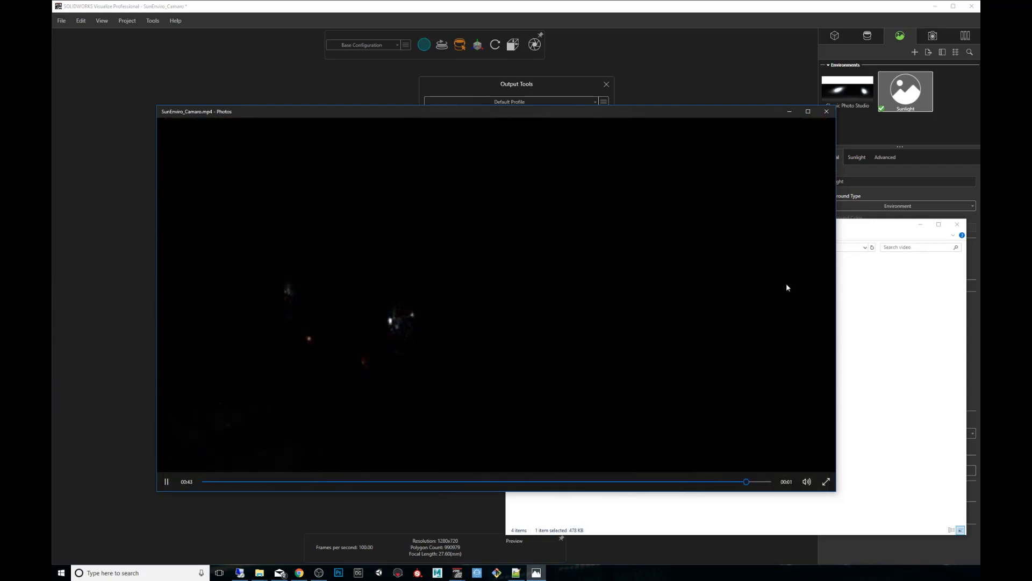
pyautogui.click(826, 112)
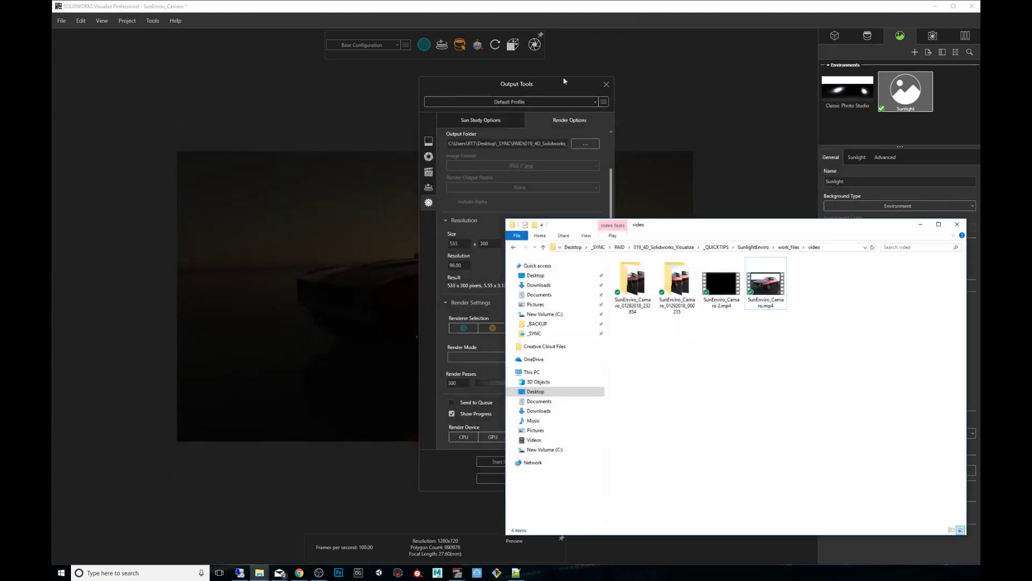
# Set the render output height to 1080 and render passes to 500.
pyautogui.click(563, 76)
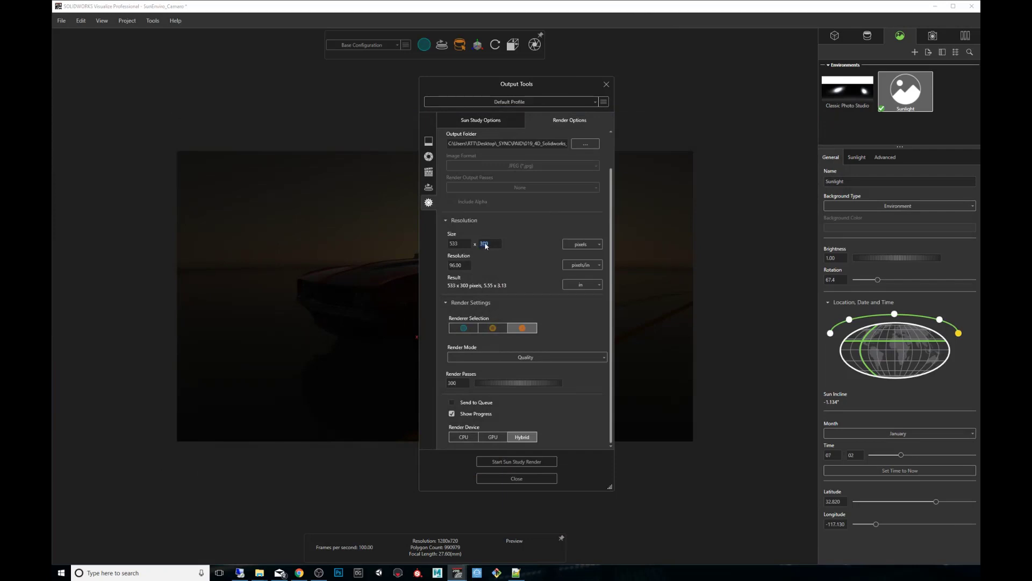
pyautogui.write('1080')
pyautogui.doubleClick(468, 384)
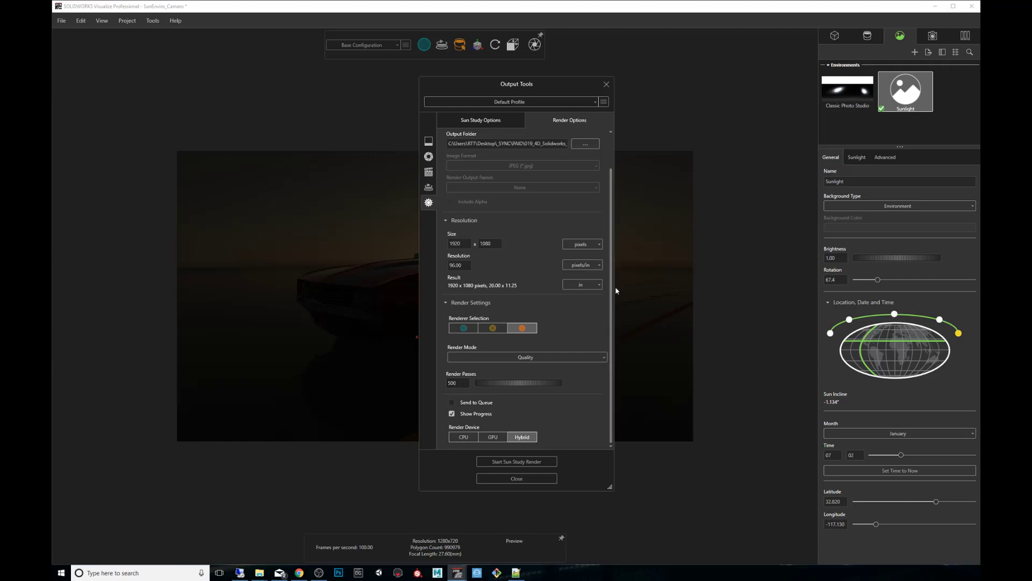
pyautogui.moveTo(616, 289); pyautogui.dragTo(617, 242)
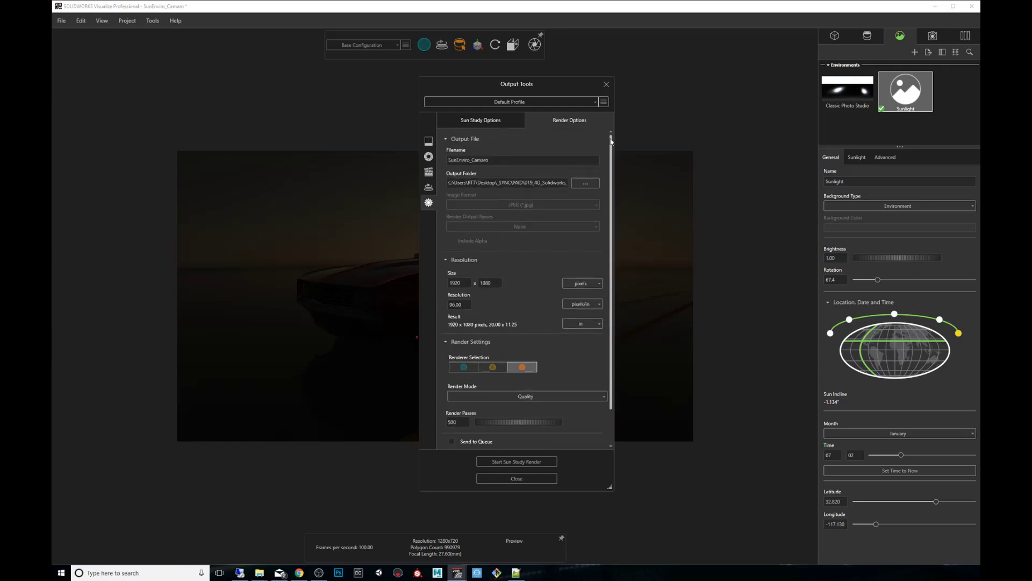
# Set the sun study frame rate to 30 fps, then recheck the render options.
pyautogui.click(501, 123)
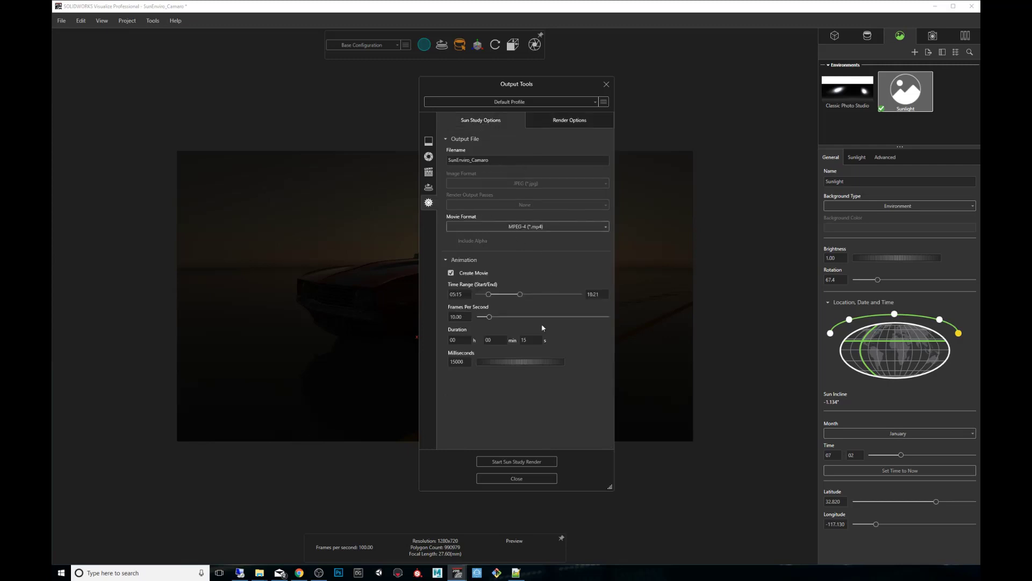
pyautogui.click(456, 317)
pyautogui.write('30')
pyautogui.press('Return')
pyautogui.click(564, 122)
pyautogui.click(505, 122)
# Close Output Tools and play SunEnviro_Camaro 2.mp4 from the video folder in Photos.
pyautogui.click(608, 84)
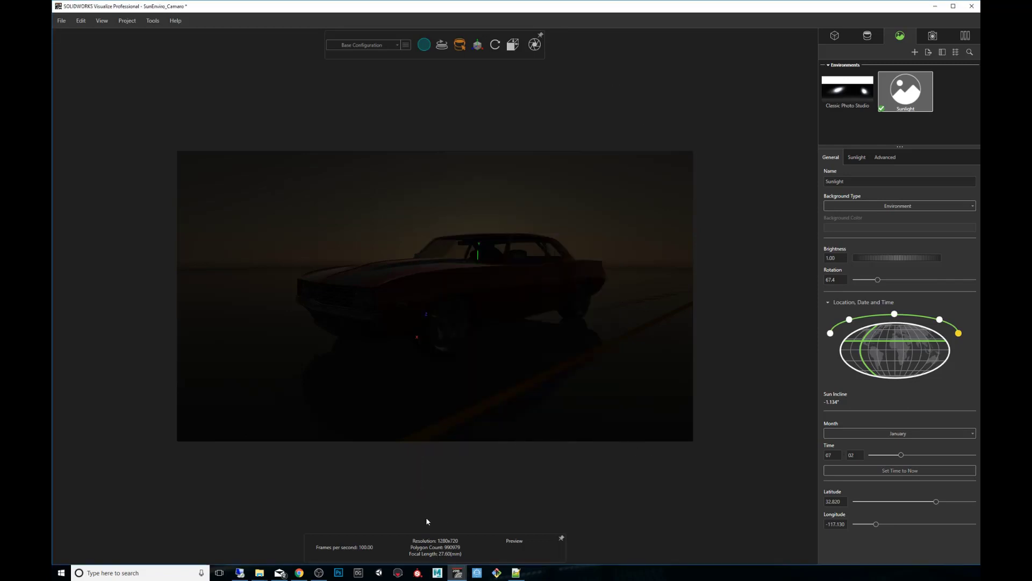
pyautogui.moveTo(259, 573)
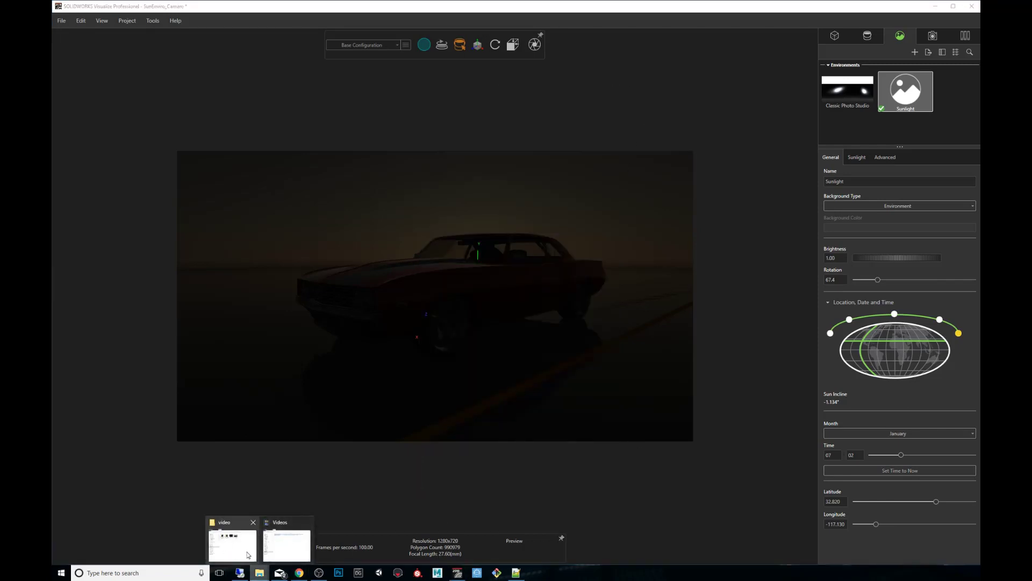
pyautogui.click(248, 554)
pyautogui.click(717, 288)
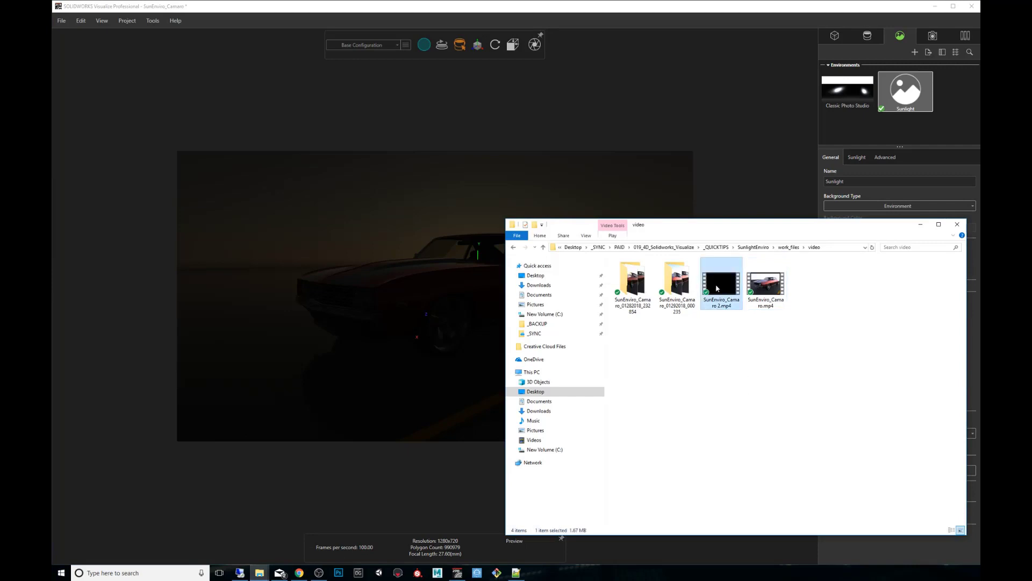
pyautogui.doubleClick(719, 288)
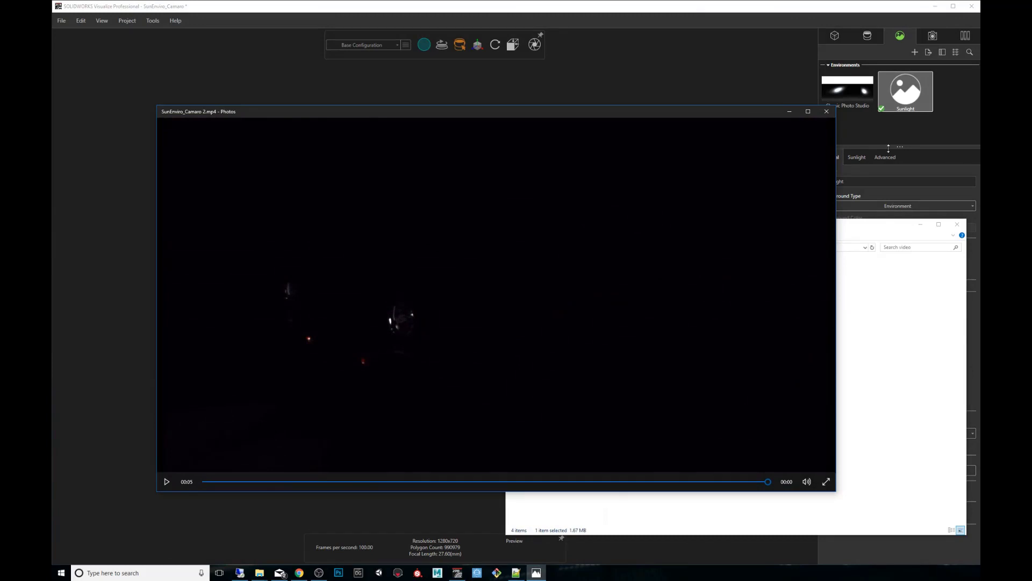
# Close the Photos player to return to the Explorer video folder.
pyautogui.click(826, 111)
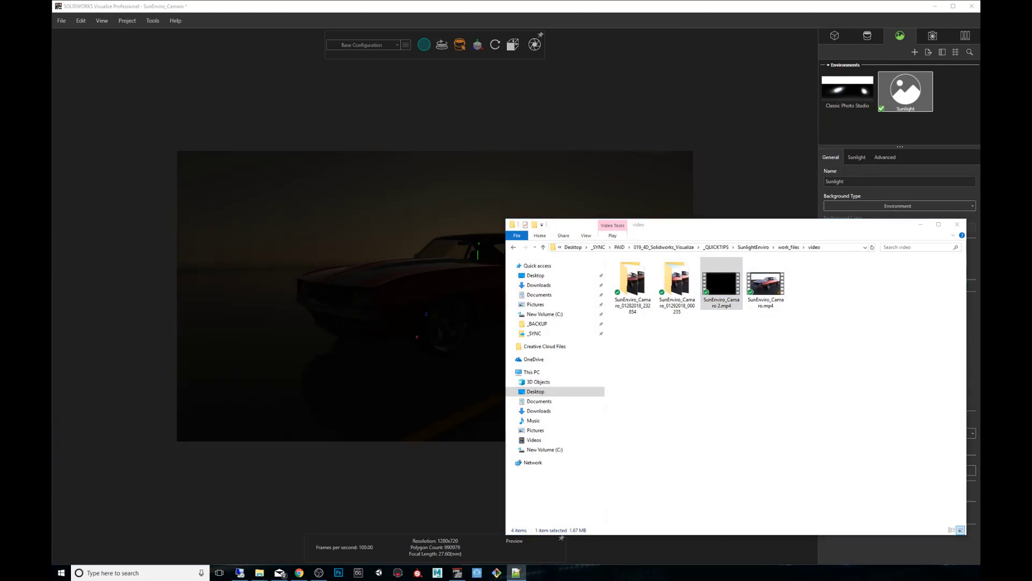